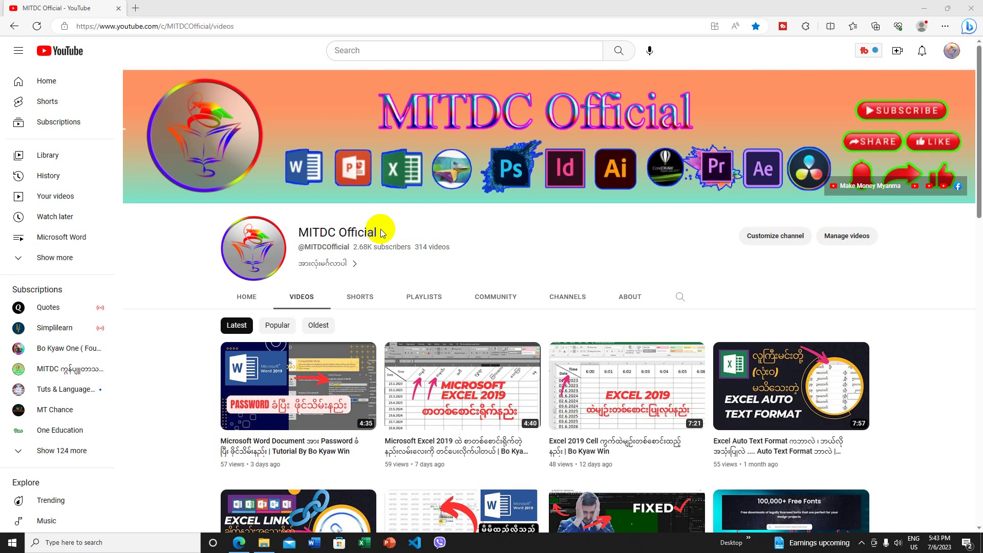
Step: Minimize the YouTube browser window to reveal the Windows desktop
{"action": "left_click", "coordinate": [924, 7]}
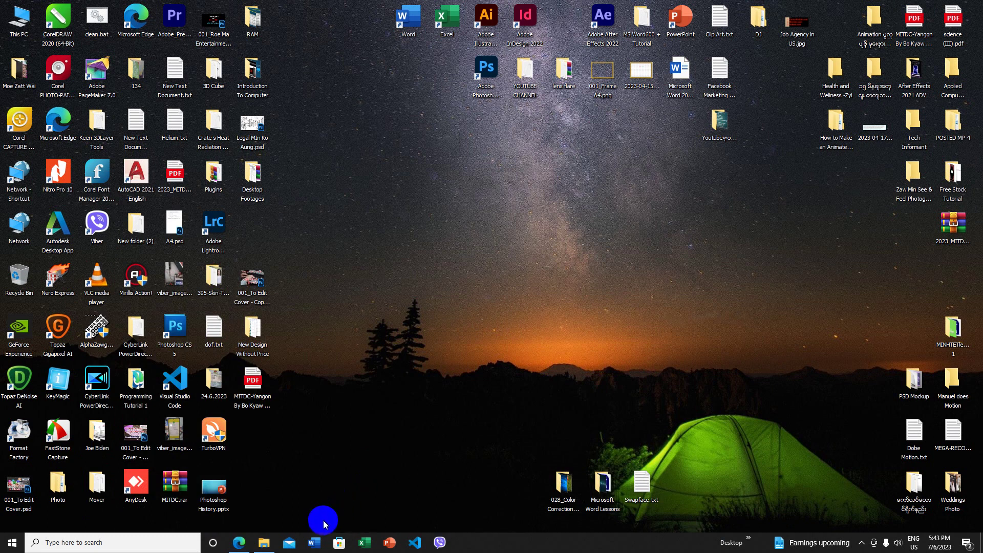
Step: Launch Word from the taskbar, opening the recovered 'Tab error' document
{"action": "left_click", "coordinate": [314, 543]}
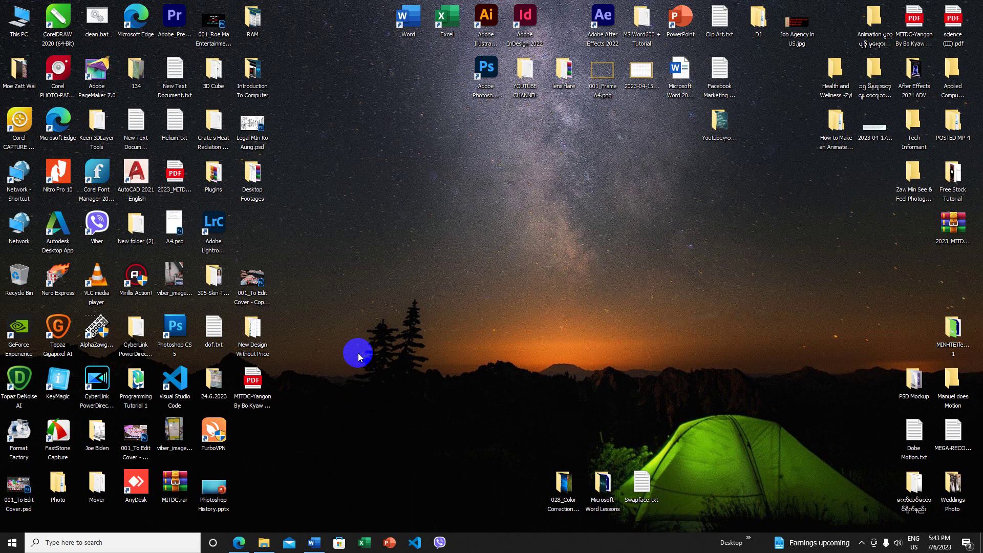
{"action": "left_click", "coordinate": [314, 542]}
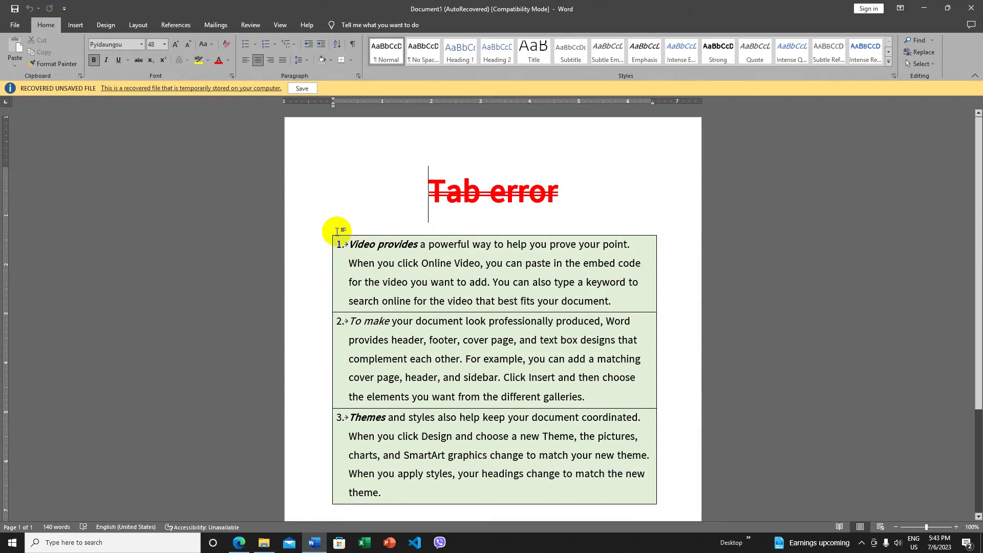
Step: Create a new blank document, Document2, from File > New
{"action": "left_click", "coordinate": [17, 26]}
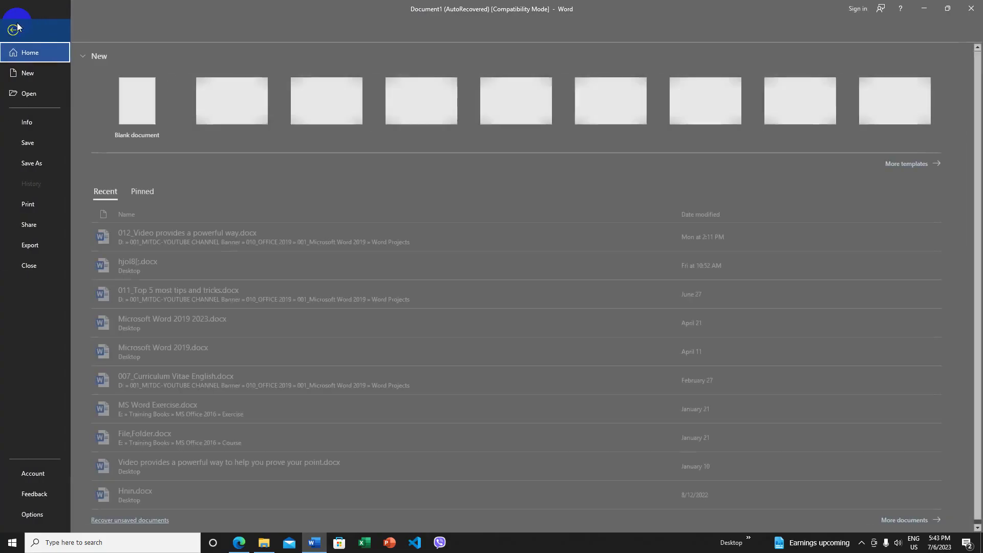
{"action": "left_click", "coordinate": [43, 75]}
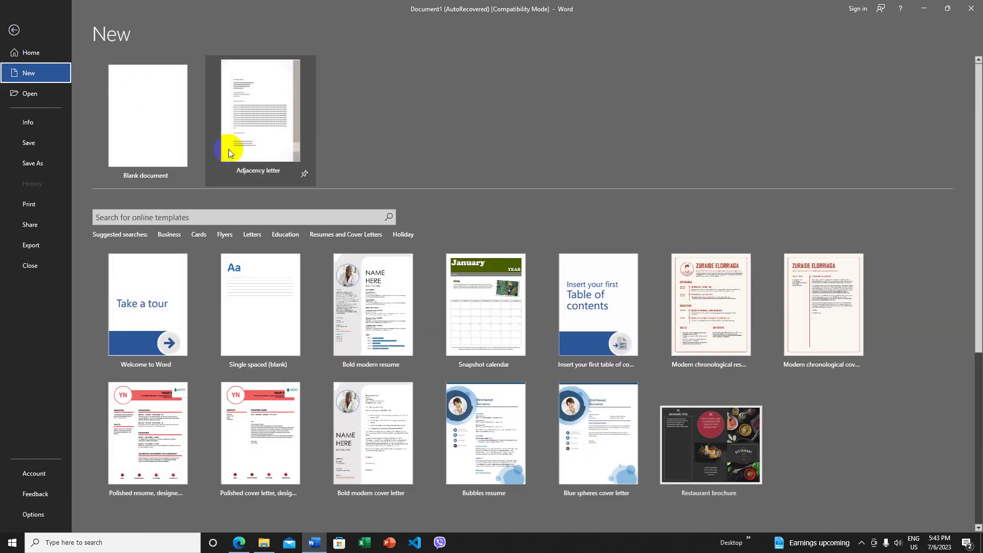
{"action": "left_click", "coordinate": [143, 131]}
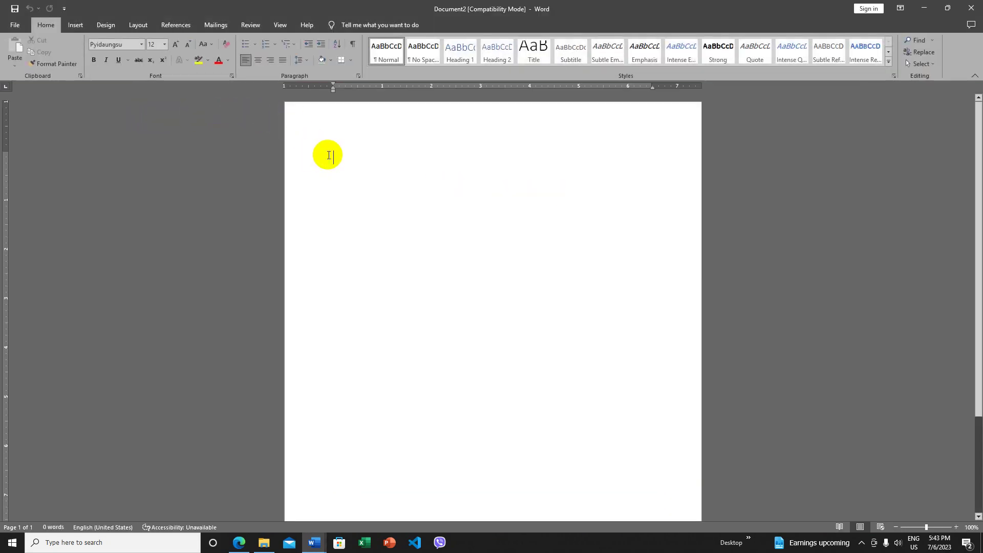
Step: Generate sample paragraphs with =rand(5,5) and scroll back to the top of the page
{"action": "type", "text": "="}
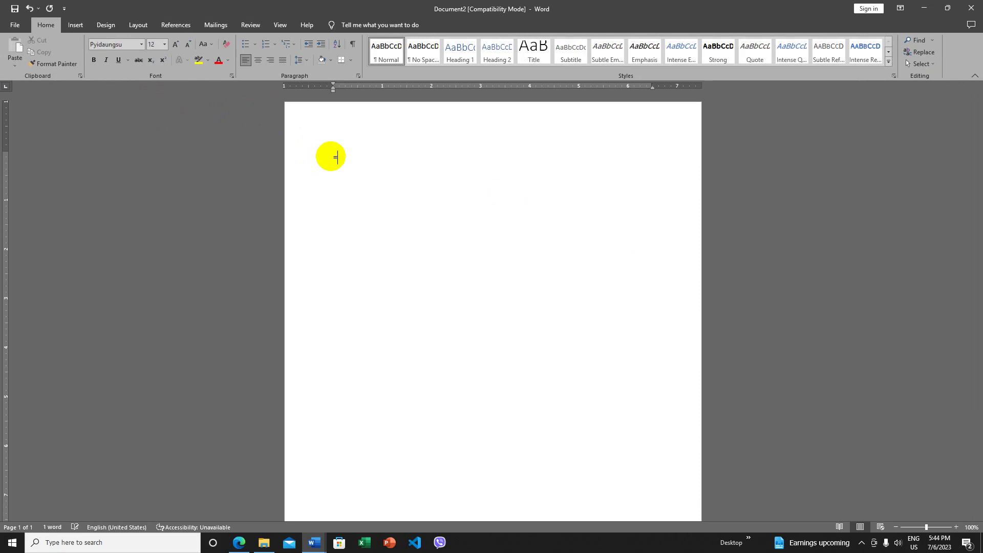
{"action": "type", "text": "ran"}
{"action": "type", "text": ")"}
{"action": "key", "text": "Return"}
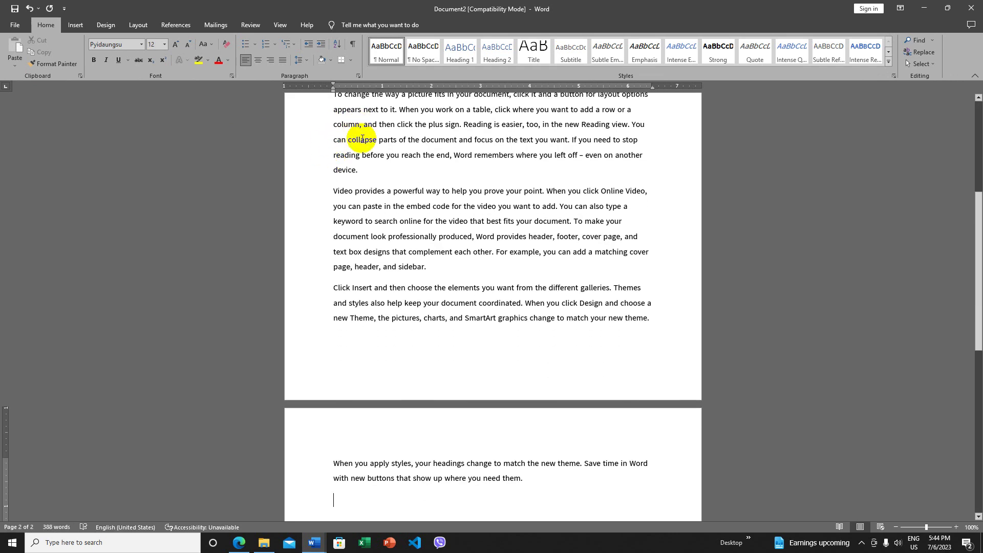
{"action": "scroll", "coordinate": [362, 139], "scroll_direction": "up", "scroll_amount": 5}
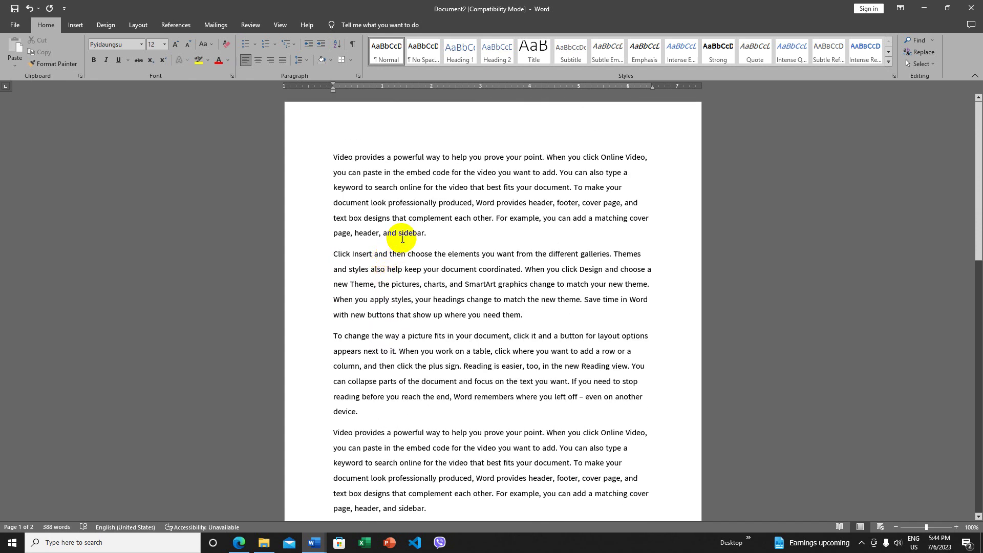
Step: Paste 'Video provides a powerful way' as a centered title line above the sample paragraphs
{"action": "left_click_drag", "start_coordinate": [332, 157], "coordinate": [435, 159]}
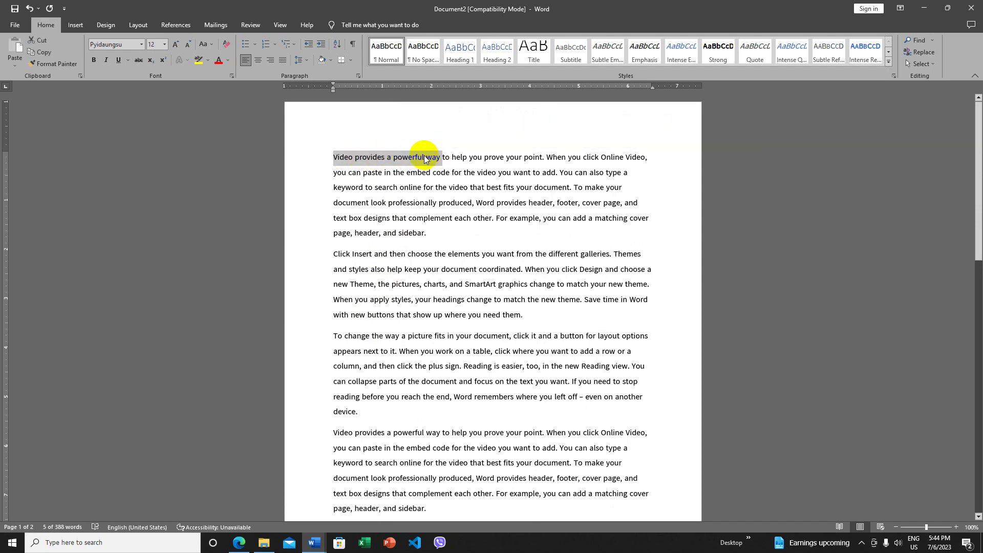
{"action": "left_click", "coordinate": [397, 139]}
{"action": "left_click", "coordinate": [334, 157]}
{"action": "key", "text": "Return"}
{"action": "key", "text": "Return"}
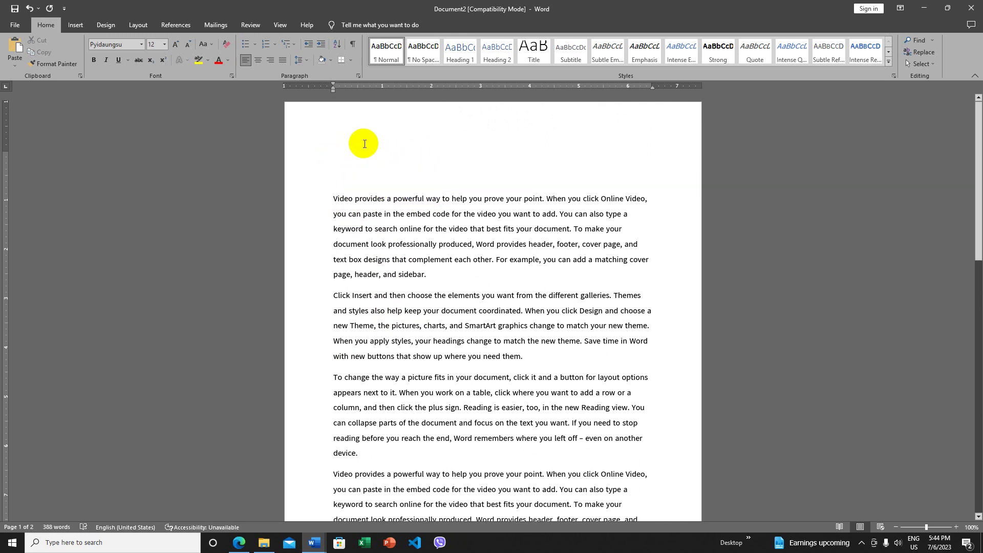
{"action": "left_click", "coordinate": [364, 144]}
{"action": "type", "text": "Video provides a powerful way"}
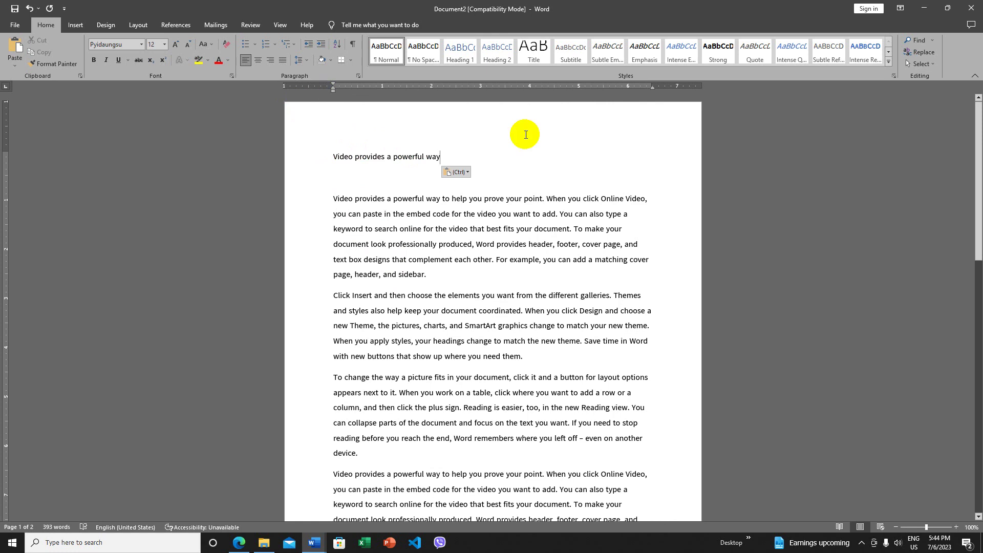
{"action": "left_click", "coordinate": [260, 61]}
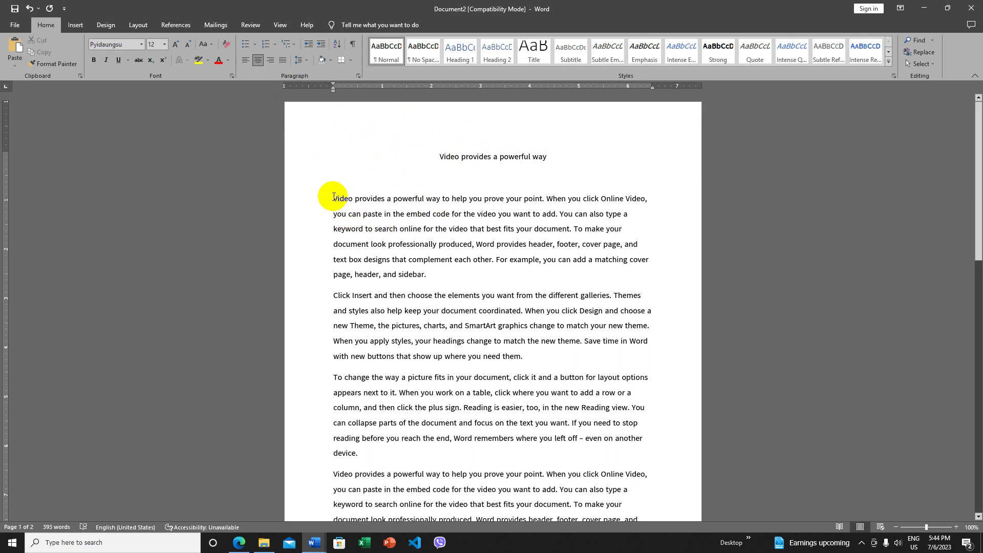
{"action": "left_click_drag", "start_coordinate": [334, 197], "coordinate": [424, 273]}
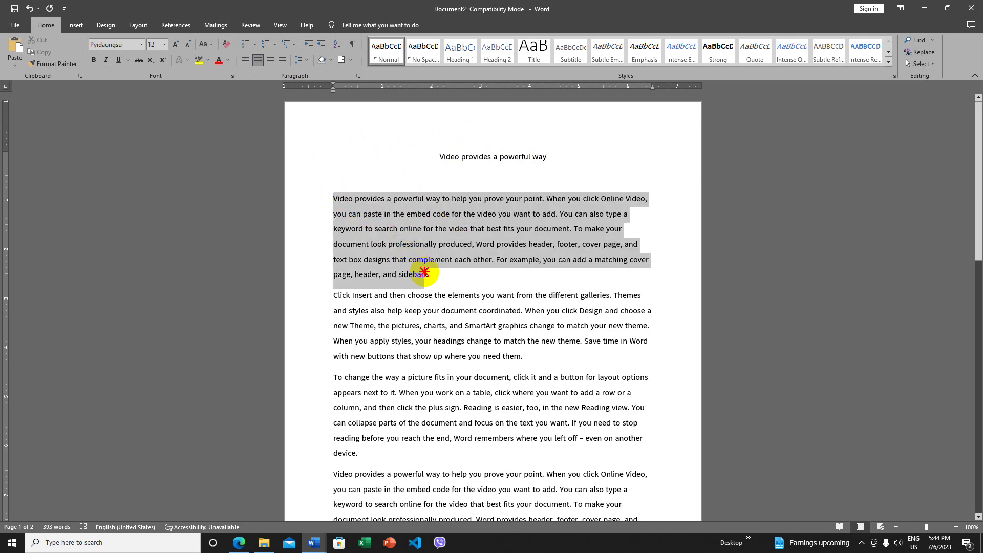
Step: Delete the first body paragraph and the 'To change the way…' paragraph, then select the remaining three
{"action": "key", "text": "Delete"}
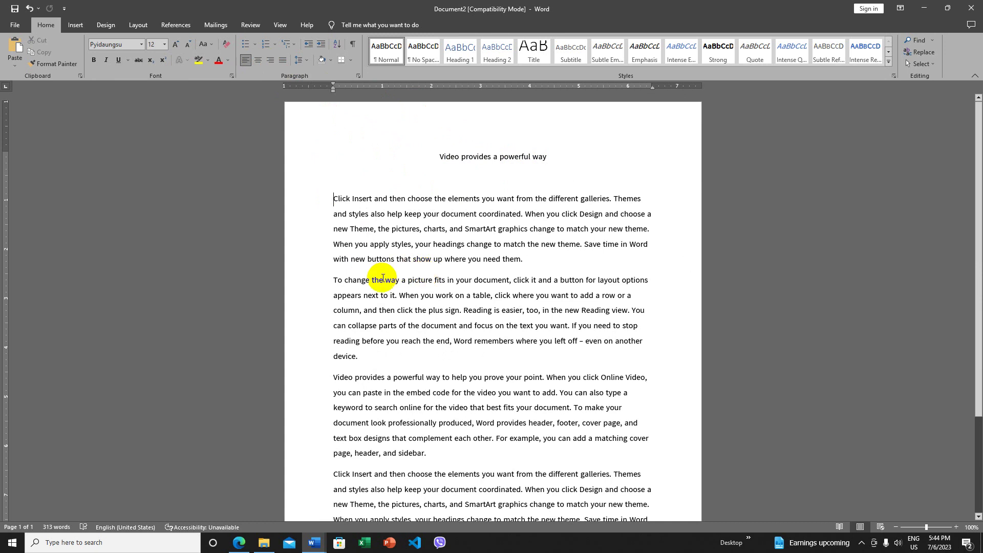
{"action": "mouse_move", "coordinate": [336, 200]}
{"action": "left_mouse_down"}
{"action": "mouse_move", "coordinate": [369, 303]}
{"action": "mouse_move", "coordinate": [362, 377]}
{"action": "mouse_move", "coordinate": [375, 483]}
{"action": "mouse_move", "coordinate": [333, 197]}
{"action": "left_mouse_up"}
{"action": "left_click", "coordinate": [340, 199]}
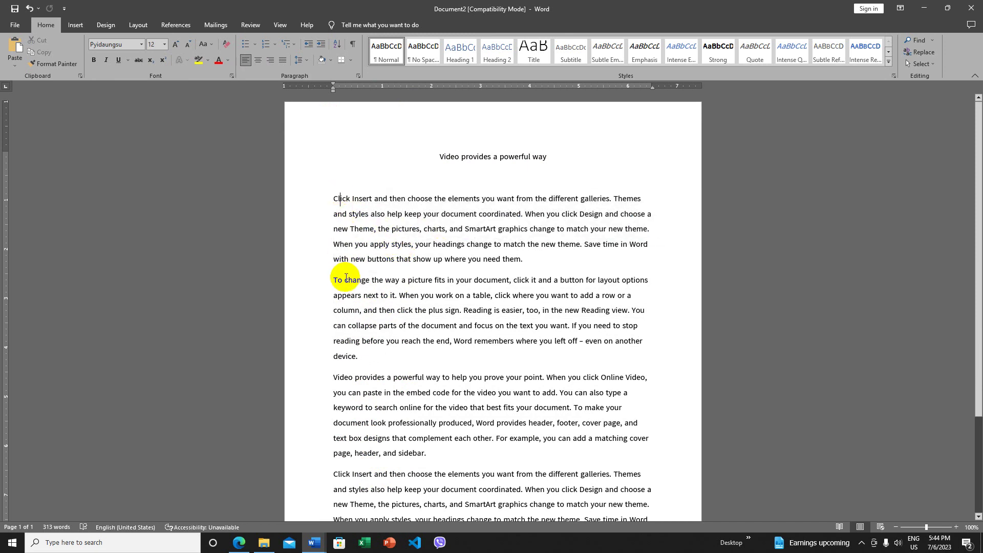
{"action": "mouse_move", "coordinate": [333, 280]}
{"action": "left_mouse_down"}
{"action": "mouse_move", "coordinate": [336, 318]}
{"action": "mouse_move", "coordinate": [373, 359]}
{"action": "left_mouse_up"}
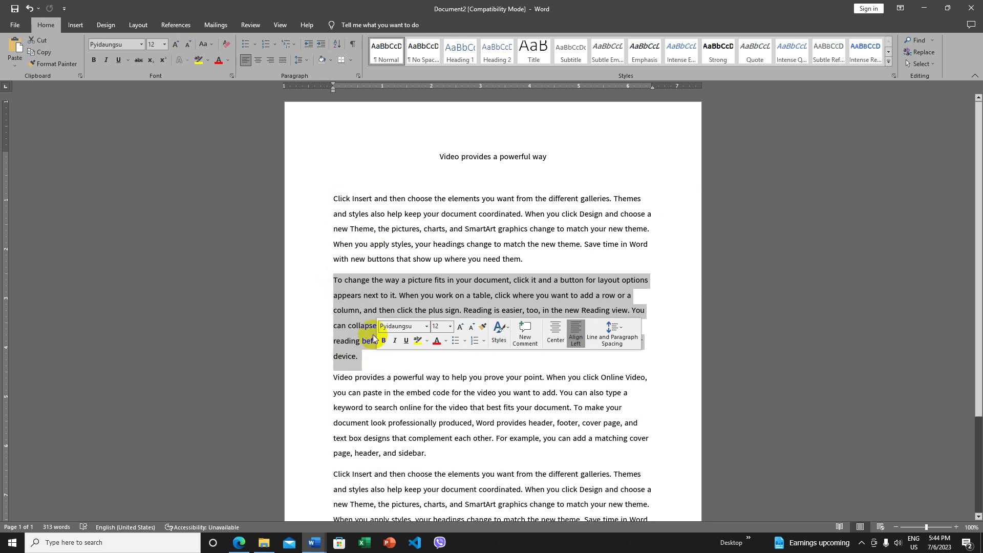
{"action": "key", "text": "Delete"}
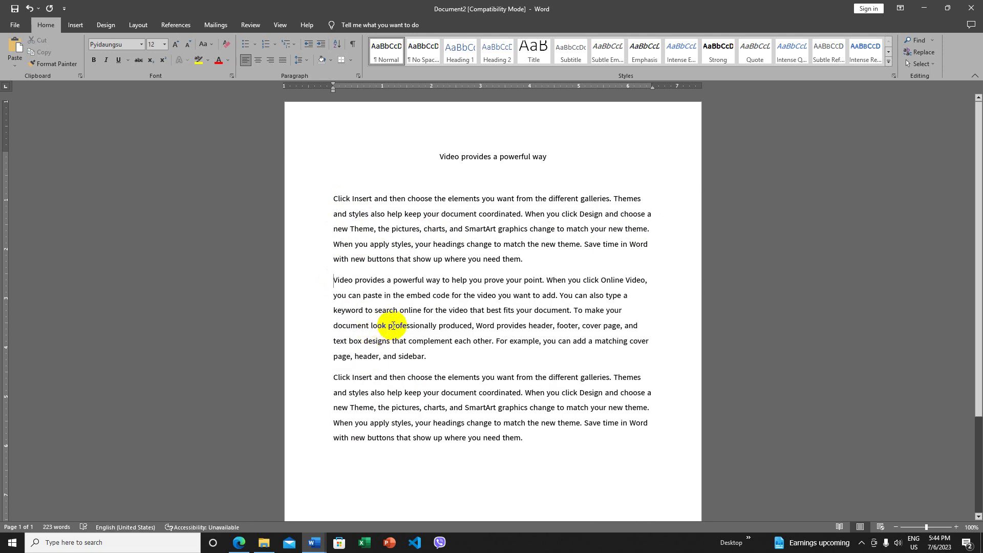
{"action": "left_click_drag", "start_coordinate": [333, 198], "coordinate": [556, 358]}
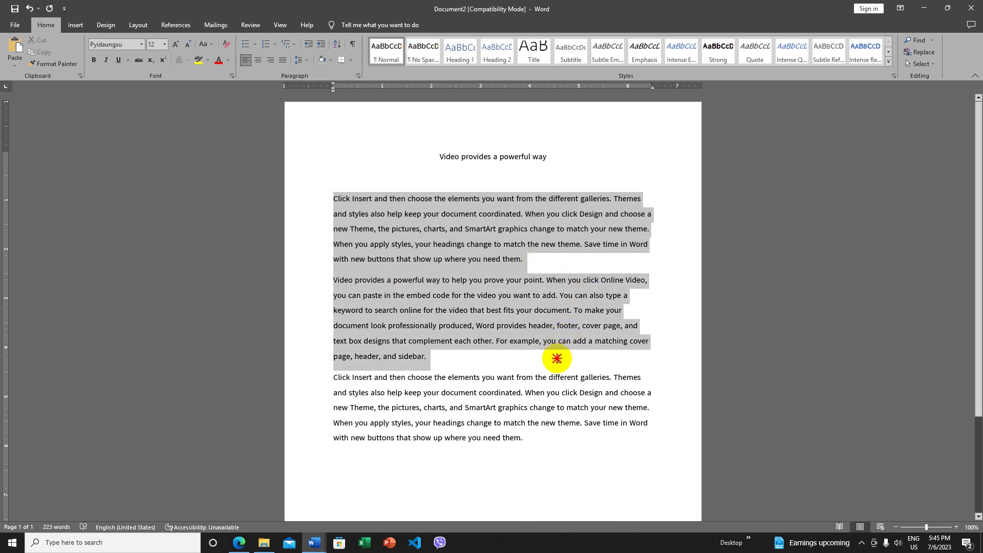
{"action": "left_click_drag", "start_coordinate": [556, 358], "coordinate": [552, 433]}
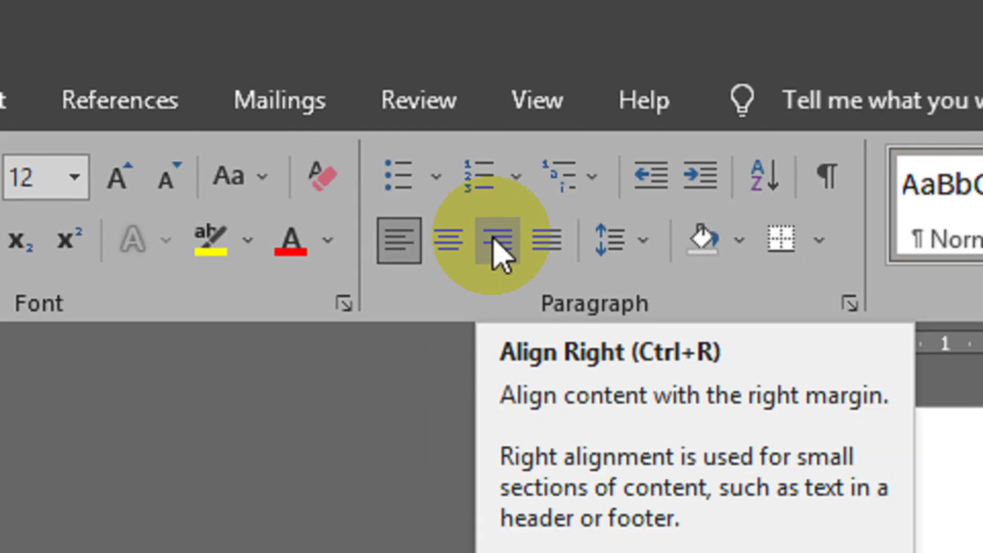
Step: Justify the three selected body paragraphs between both margins
{"action": "left_click", "coordinate": [497, 239]}
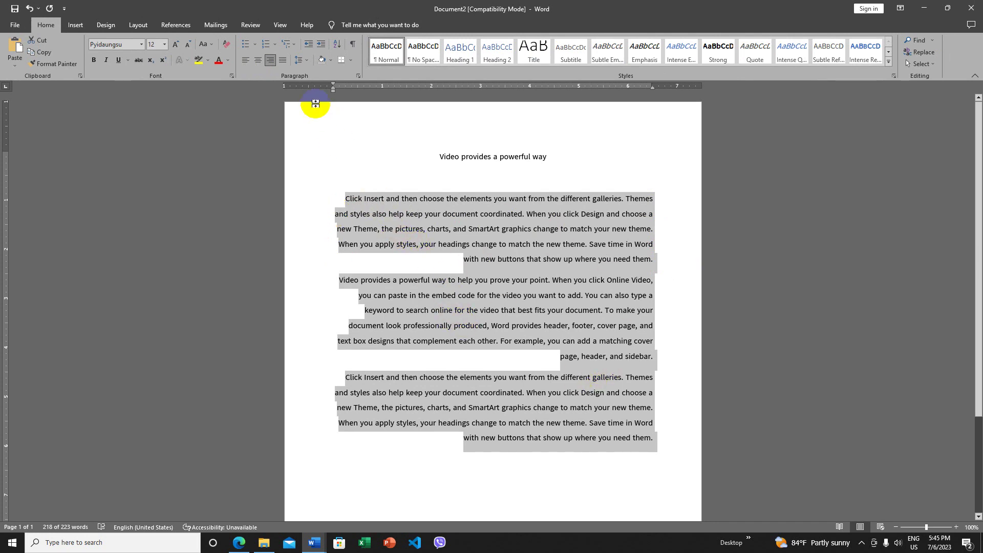
{"action": "left_click", "coordinate": [284, 62]}
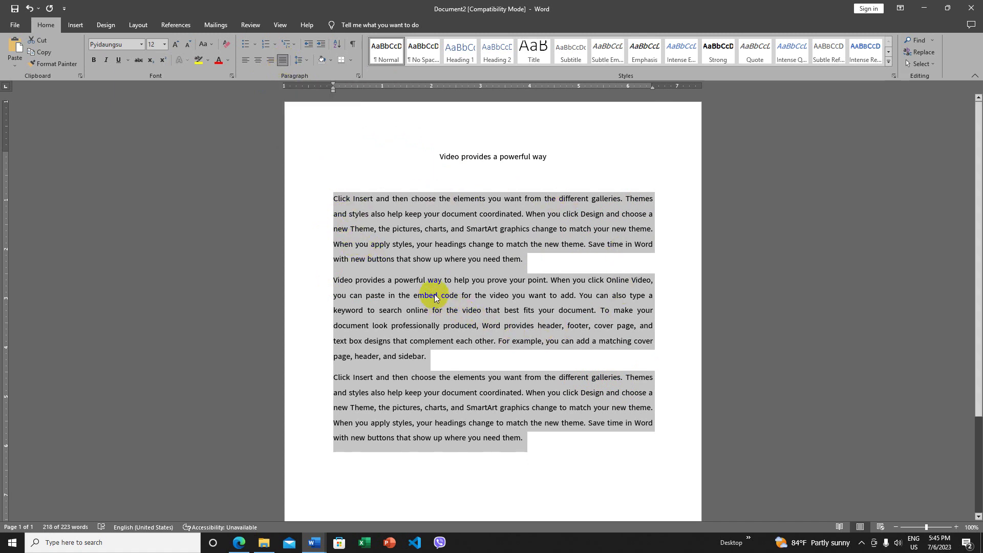
Step: Apply the '1. 2. 3.' numbering format to the three body paragraphs
{"action": "left_click", "coordinate": [274, 44]}
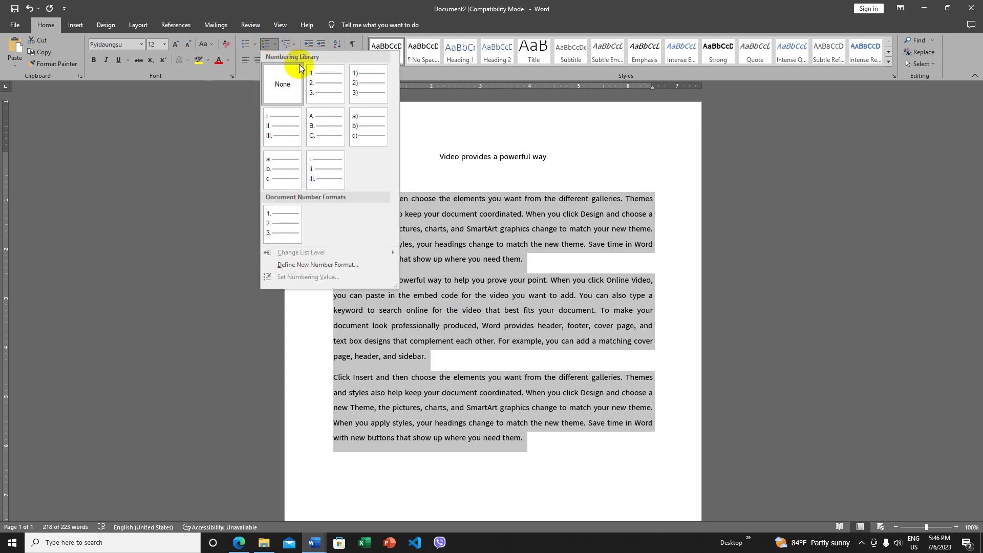
{"action": "left_click", "coordinate": [325, 80]}
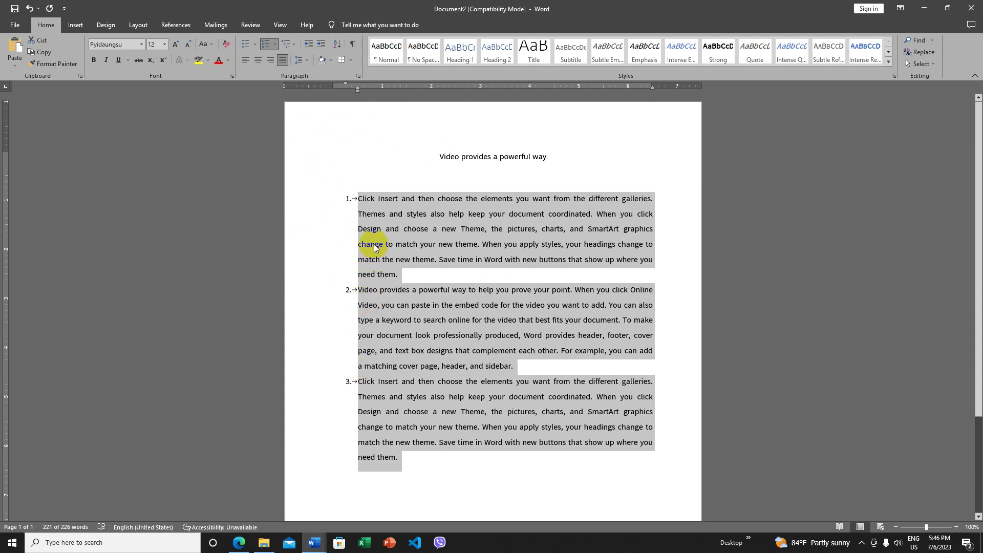
{"action": "left_click", "coordinate": [355, 198]}
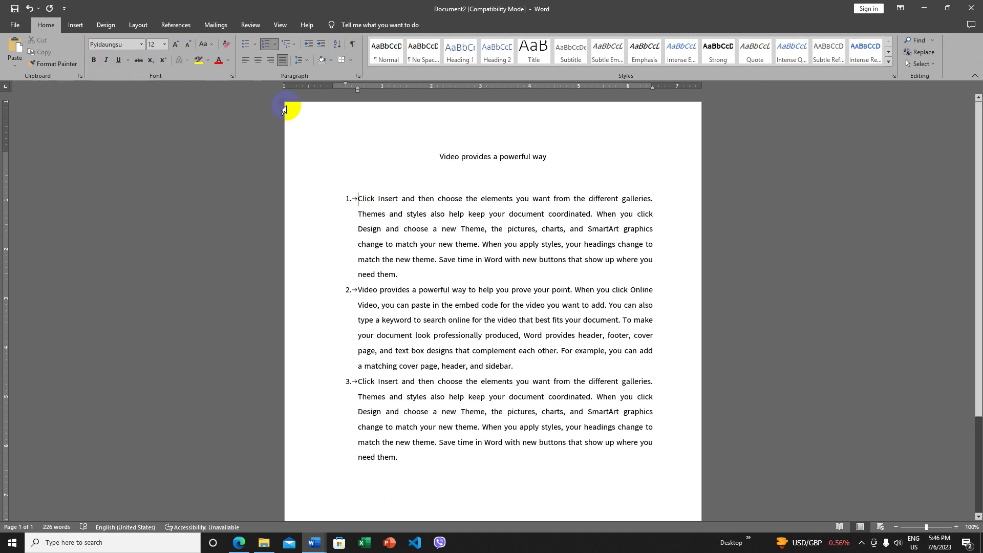
Step: Turn off the Tab characters formatting mark in Word Options > Display
{"action": "triple_click", "coordinate": [293, 115]}
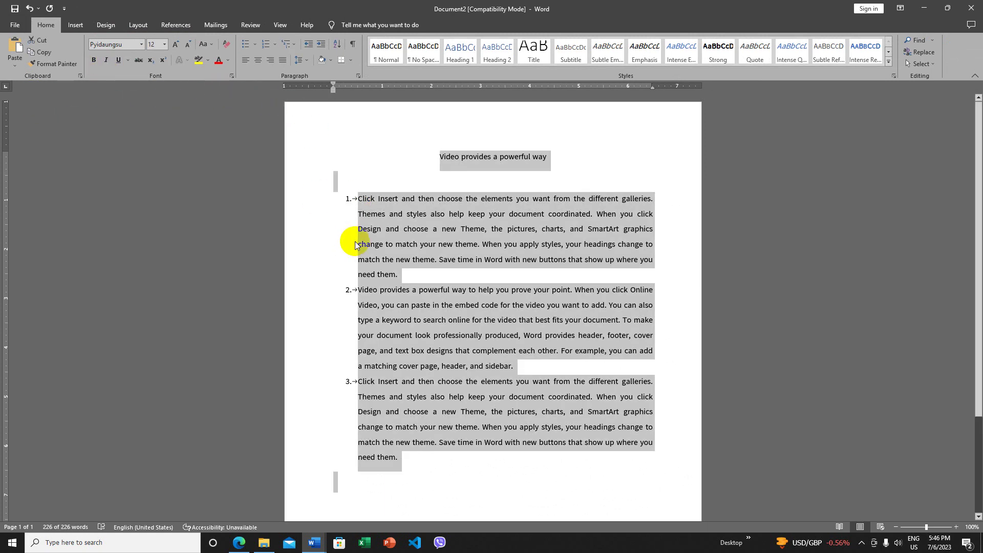
{"action": "left_click", "coordinate": [355, 244]}
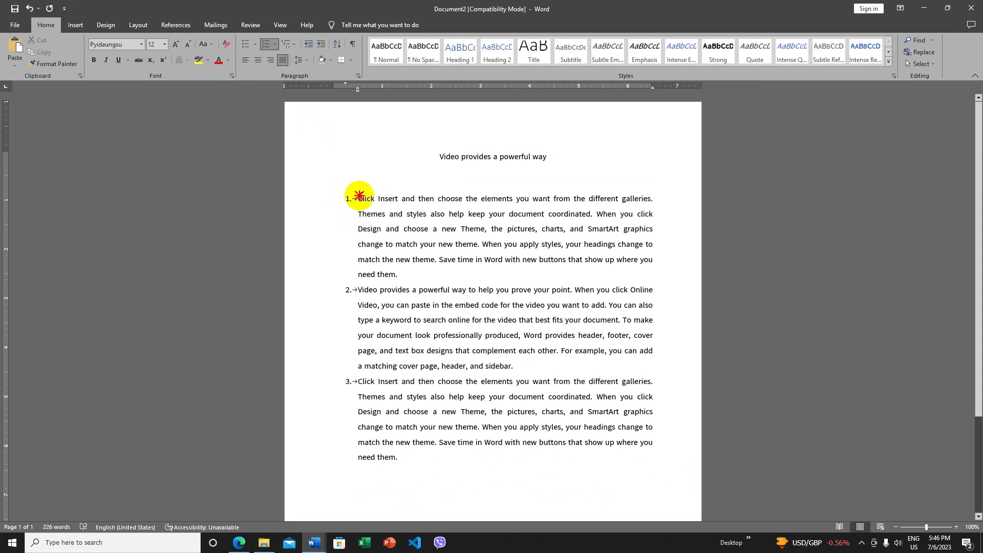
{"action": "left_click_drag", "start_coordinate": [359, 196], "coordinate": [464, 459]}
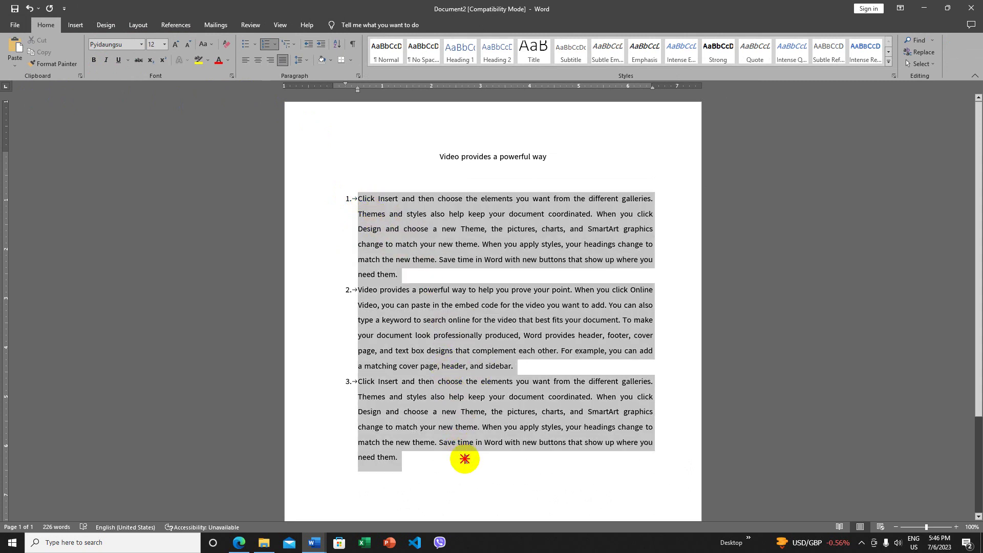
{"action": "left_click", "coordinate": [15, 24]}
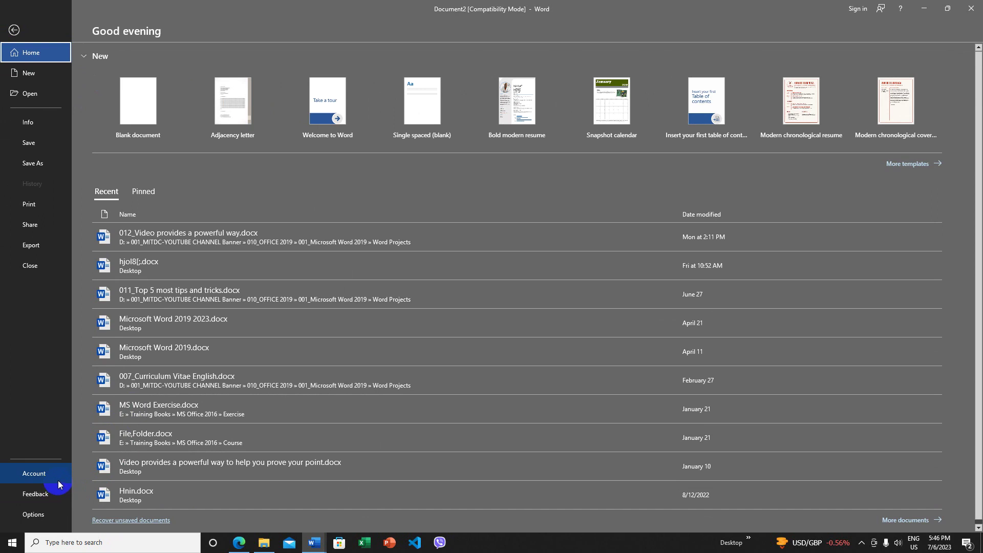
{"action": "left_click", "coordinate": [34, 513]}
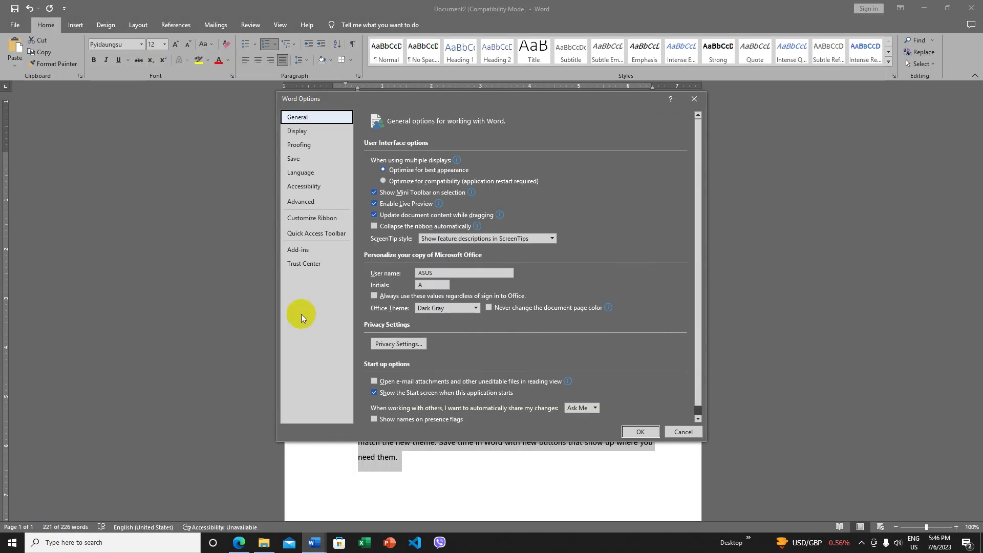
{"action": "left_click", "coordinate": [320, 133]}
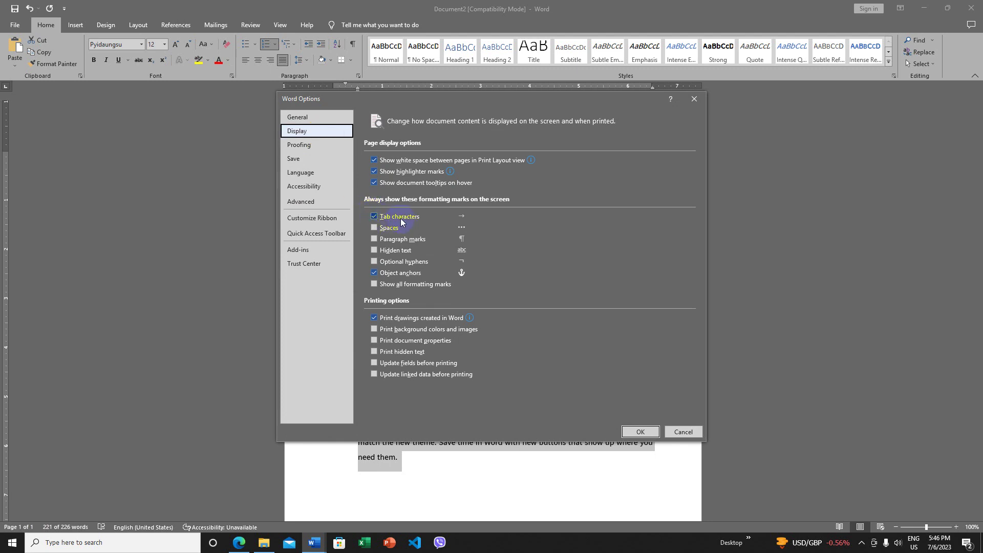
{"action": "left_click", "coordinate": [374, 216]}
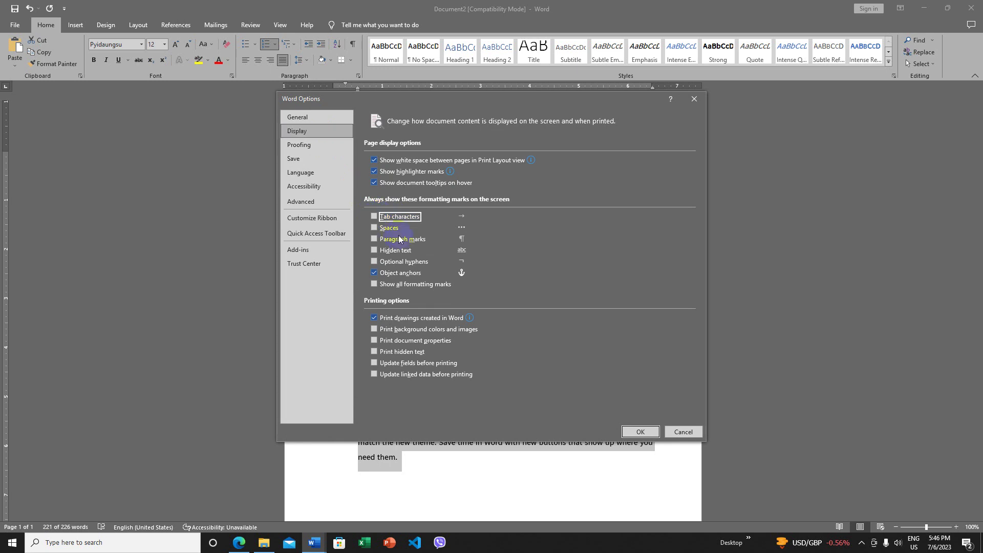
{"action": "left_click", "coordinate": [640, 432]}
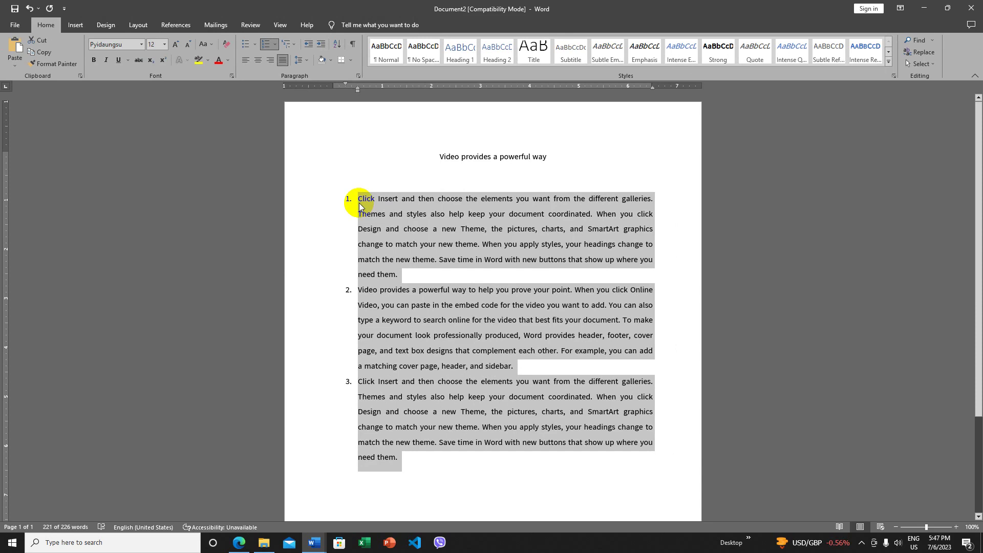
Step: Give numbered item 1 red text with a yellow highlight
{"action": "left_click", "coordinate": [390, 214]}
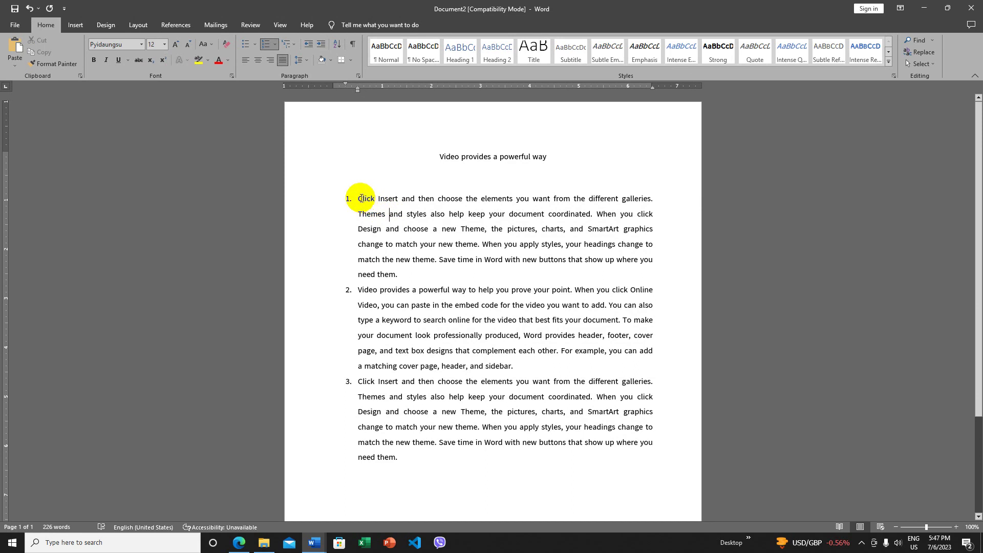
{"action": "left_click_drag", "start_coordinate": [360, 199], "coordinate": [404, 269]}
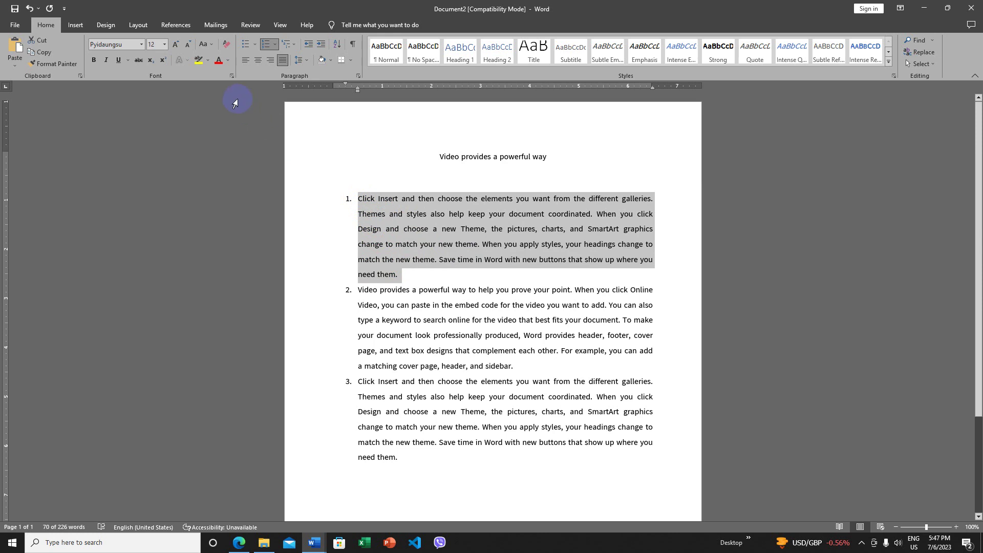
{"action": "left_click", "coordinate": [220, 61]}
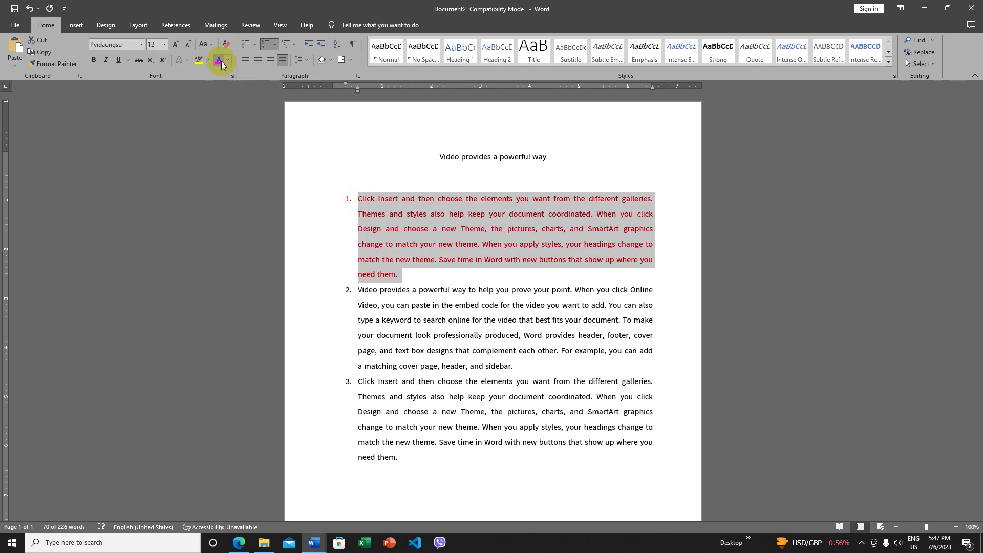
{"action": "left_click", "coordinate": [206, 60]}
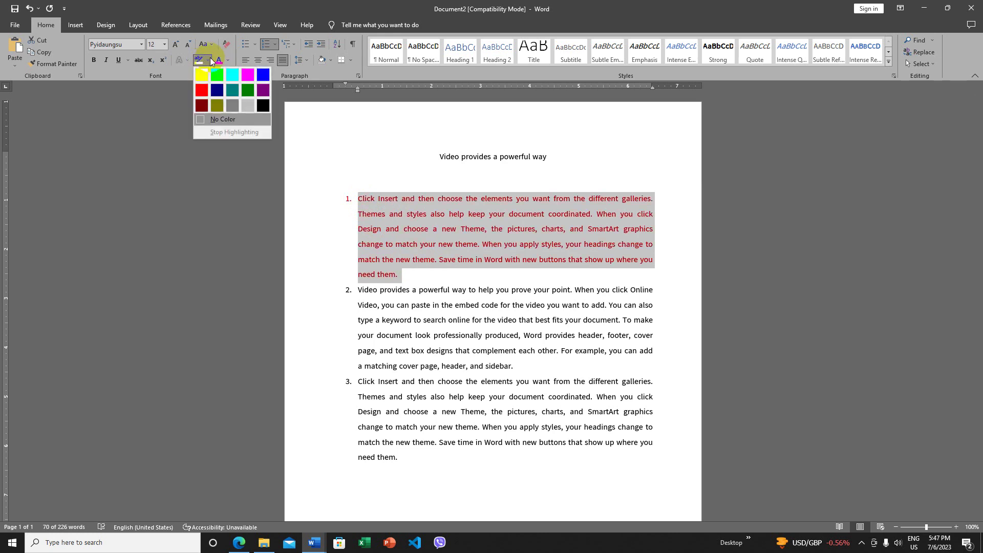
{"action": "left_click", "coordinate": [207, 75]}
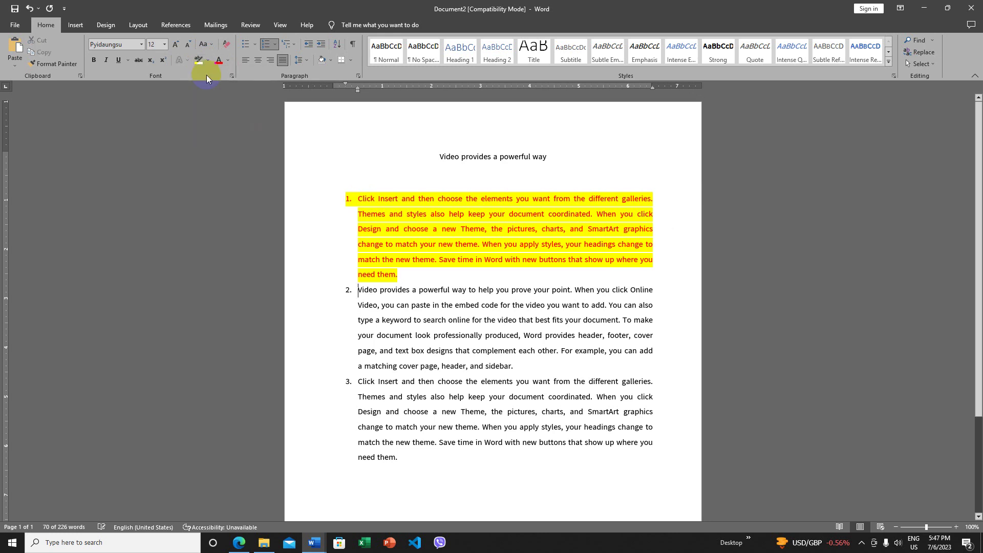
{"action": "left_click", "coordinate": [347, 201]}
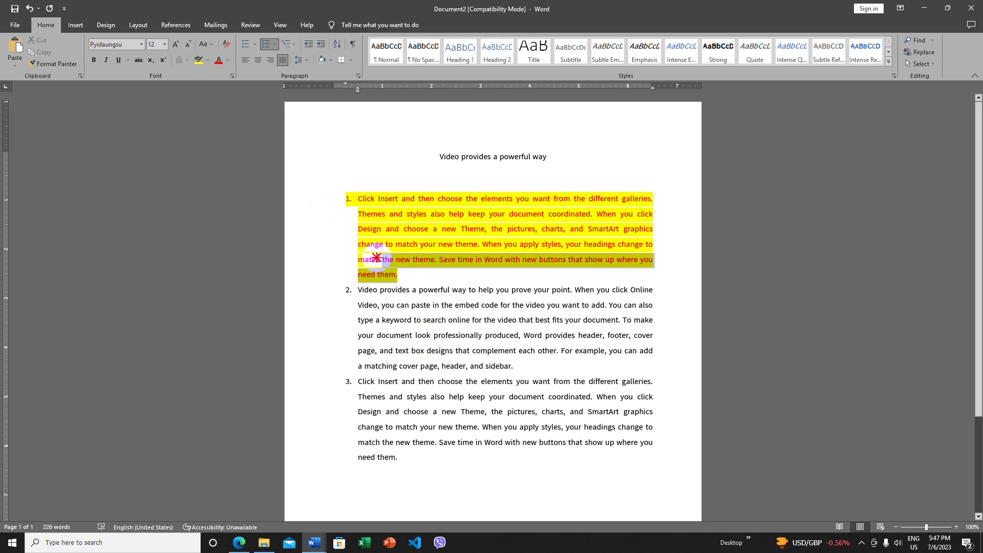
{"action": "left_click_drag", "start_coordinate": [399, 274], "coordinate": [351, 200]}
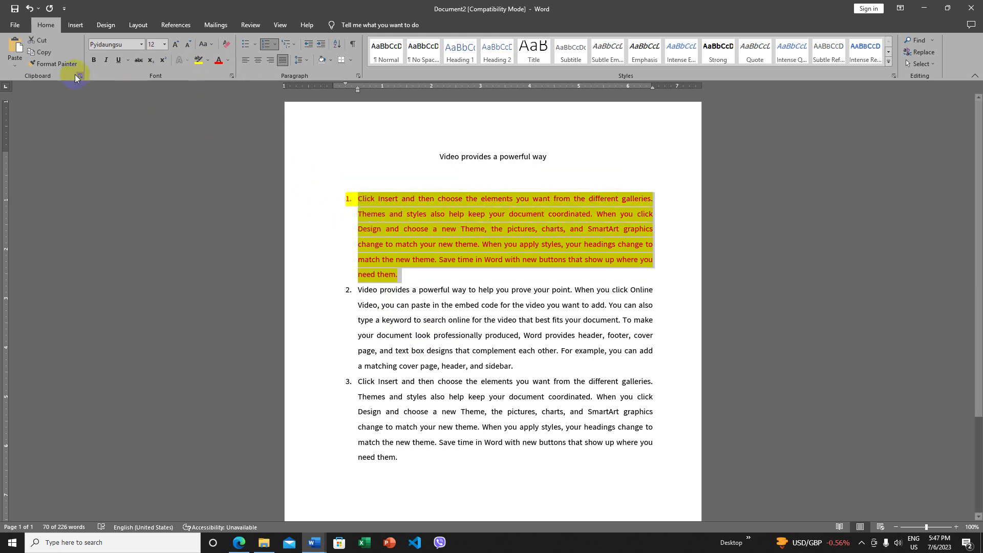
Step: Copy item 1's red-on-yellow formatting onto items 2 and 3 with Format Painter
{"action": "left_click", "coordinate": [48, 63]}
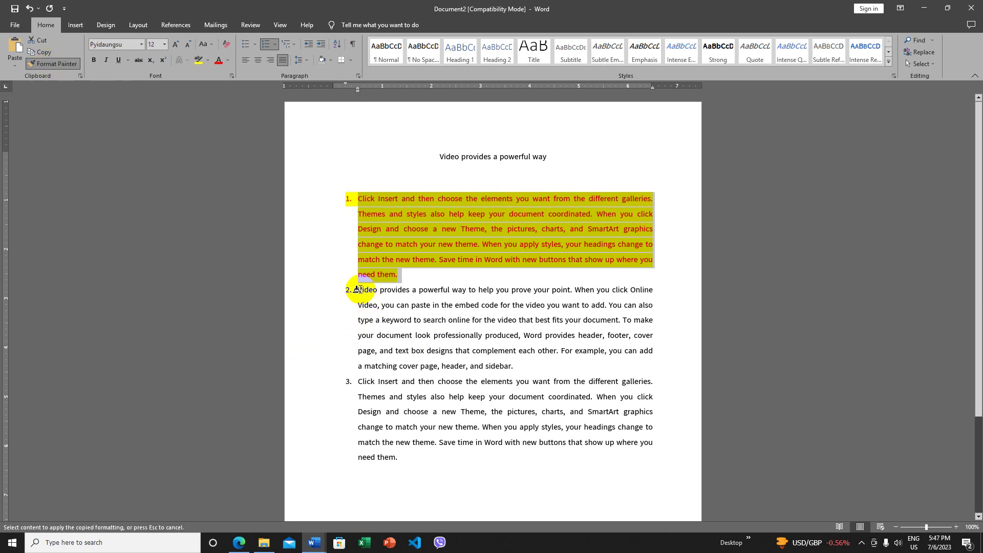
{"action": "left_click_drag", "start_coordinate": [357, 290], "coordinate": [512, 372]}
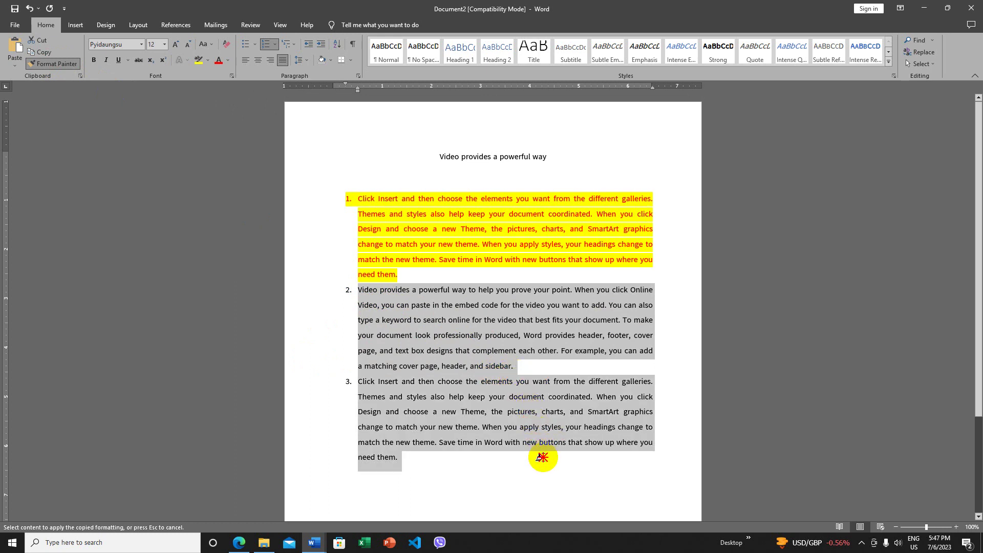
{"action": "left_click_drag", "start_coordinate": [508, 372], "coordinate": [542, 457]}
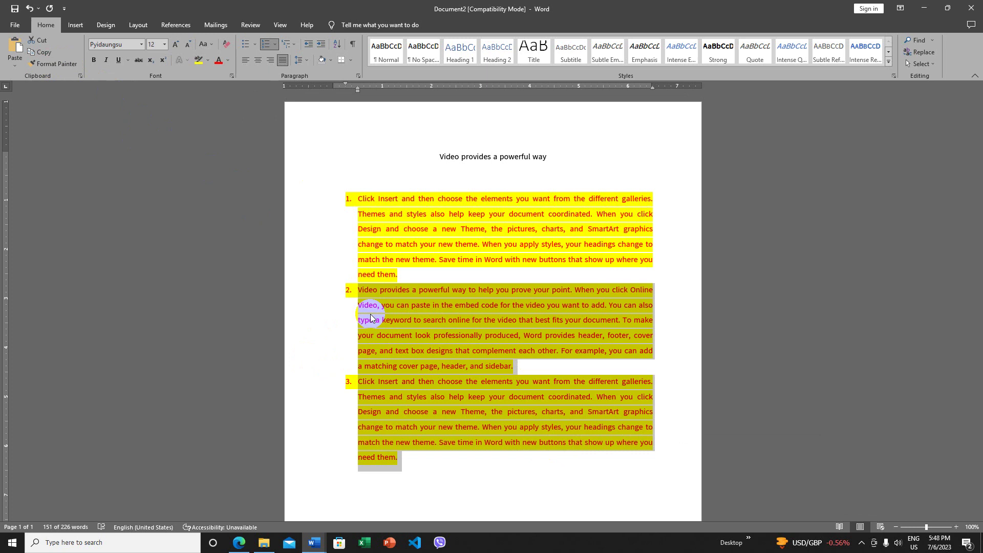
{"action": "left_click", "coordinate": [359, 200]}
{"action": "left_click", "coordinate": [363, 198]}
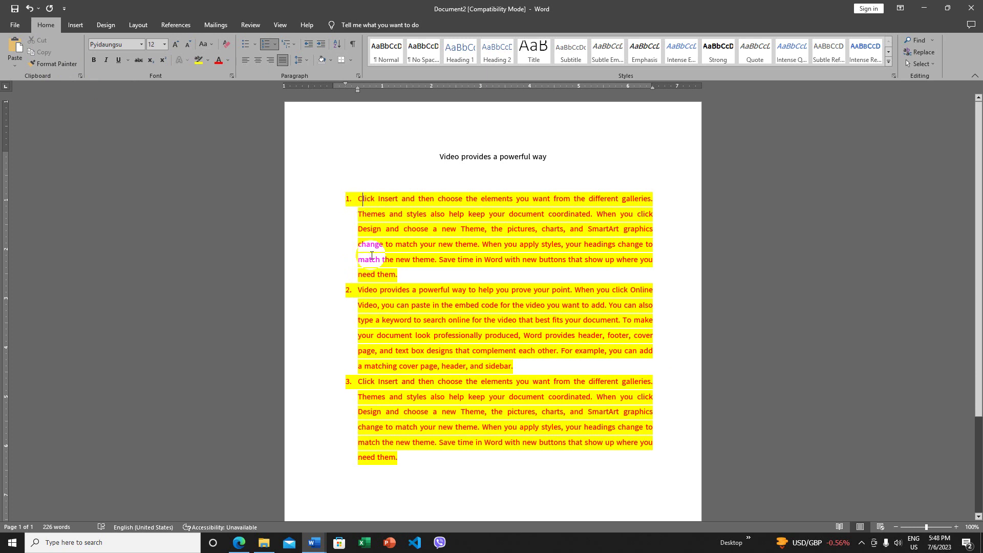
Step: Copy the word Click's yellow-highlight formatting from item 1 onto part of the title word Video
{"action": "left_click", "coordinate": [353, 283]}
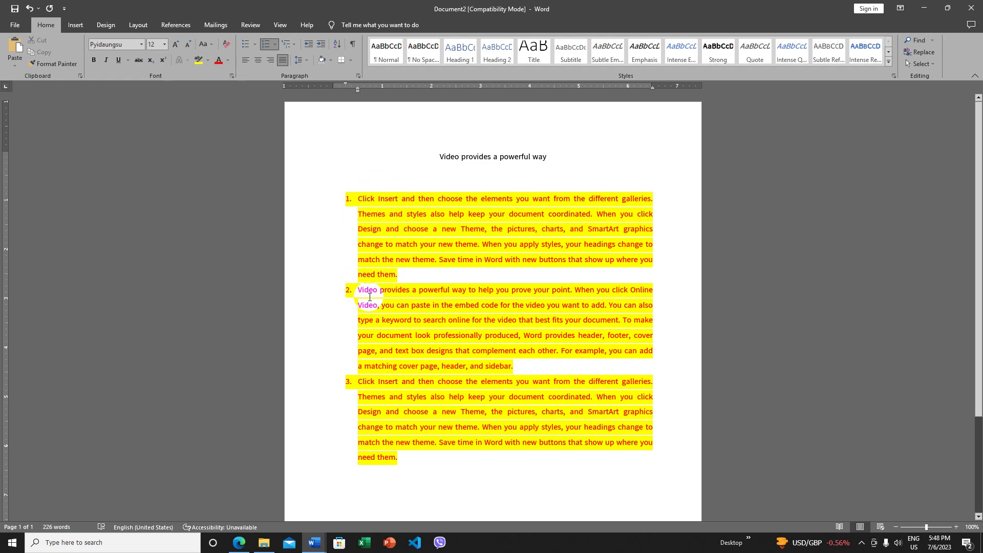
{"action": "left_click_drag", "start_coordinate": [358, 290], "coordinate": [512, 366]}
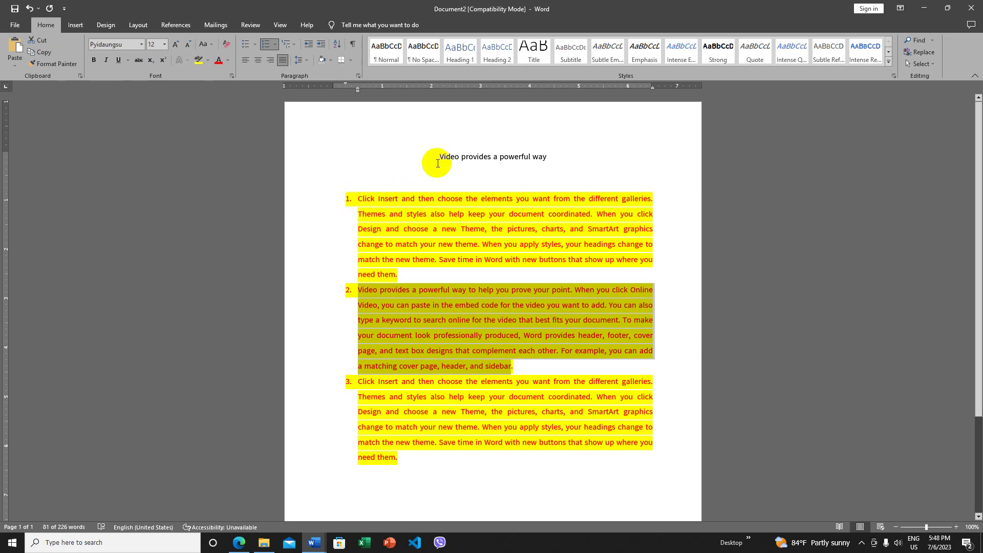
{"action": "mouse_move", "coordinate": [440, 156]}
{"action": "left_mouse_down"}
{"action": "mouse_move", "coordinate": [456, 155]}
{"action": "mouse_move", "coordinate": [450, 164]}
{"action": "left_mouse_up"}
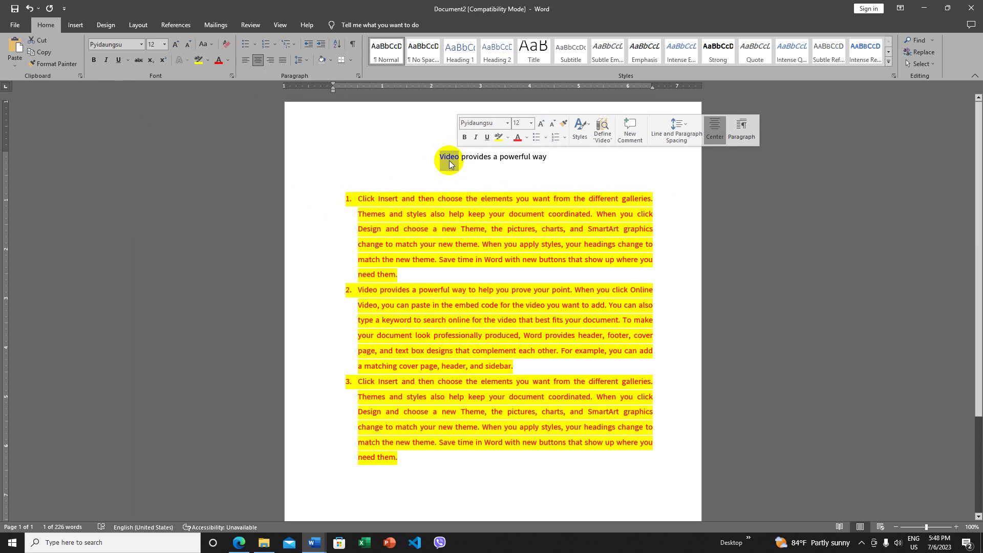
{"action": "left_click", "coordinate": [58, 65]}
{"action": "left_click", "coordinate": [358, 198]}
{"action": "left_click_drag", "start_coordinate": [359, 197], "coordinate": [374, 198]}
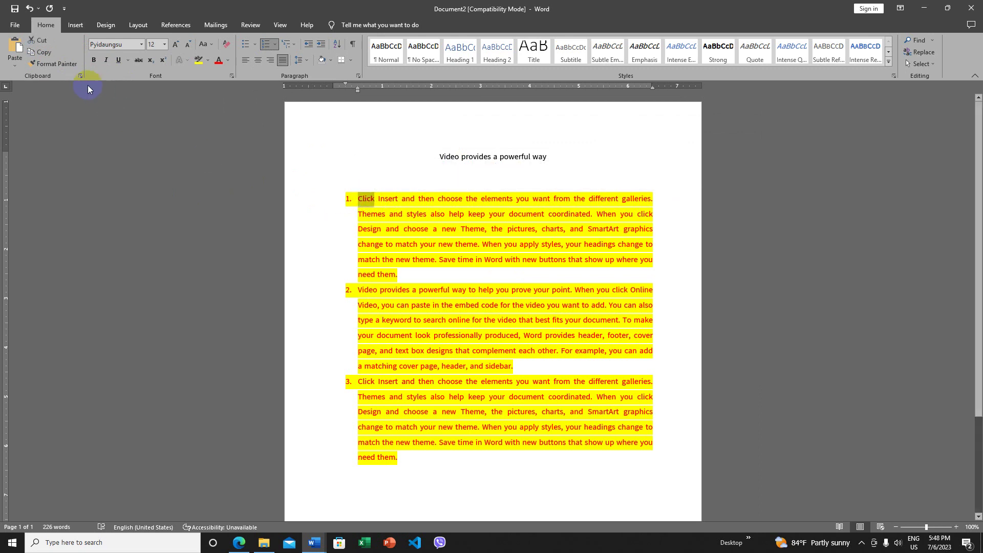
{"action": "left_click", "coordinate": [60, 66]}
{"action": "left_click_drag", "start_coordinate": [431, 169], "coordinate": [445, 156]}
{"action": "left_click", "coordinate": [449, 155]}
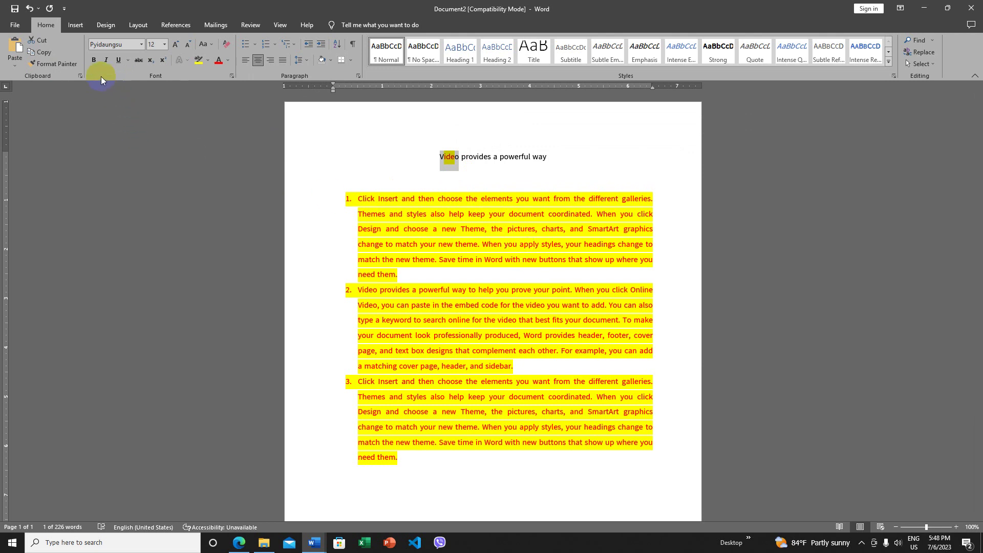
Step: Paint the title word way's plain black formatting onto all three numbered items
{"action": "left_click_drag", "start_coordinate": [532, 157], "coordinate": [541, 157]}
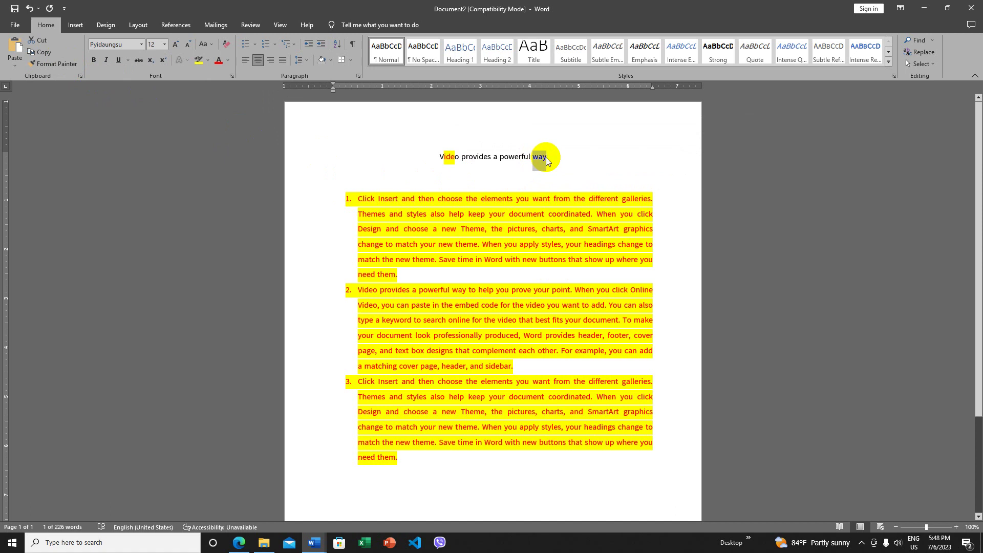
{"action": "left_click", "coordinate": [42, 63]}
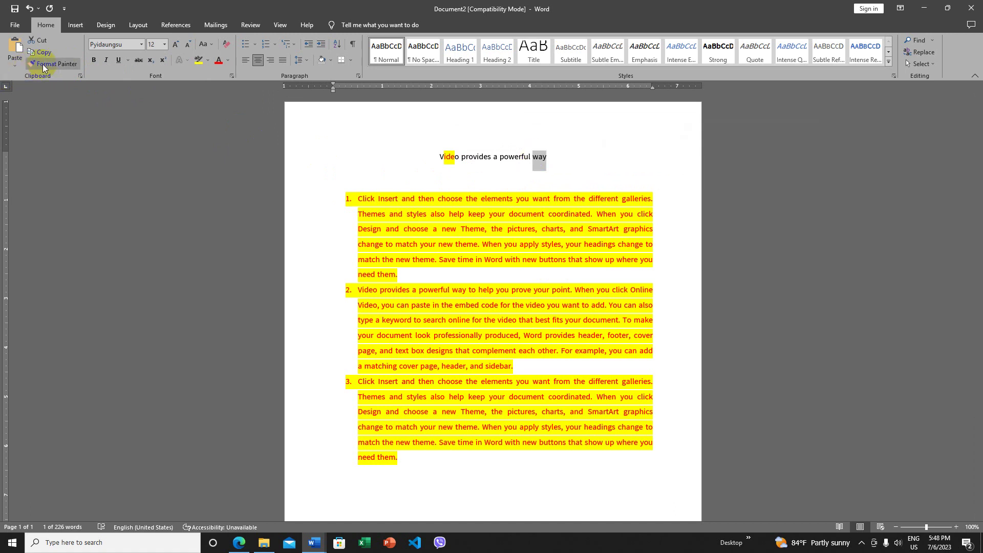
{"action": "left_click", "coordinate": [361, 199]}
{"action": "left_click", "coordinate": [503, 181]}
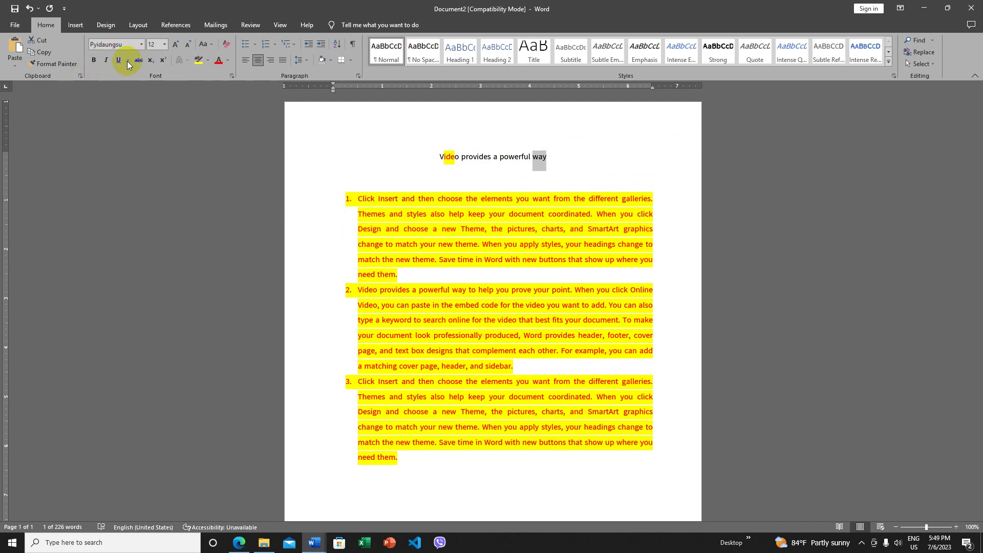
{"action": "left_click", "coordinate": [57, 62]}
{"action": "left_click", "coordinate": [361, 197]}
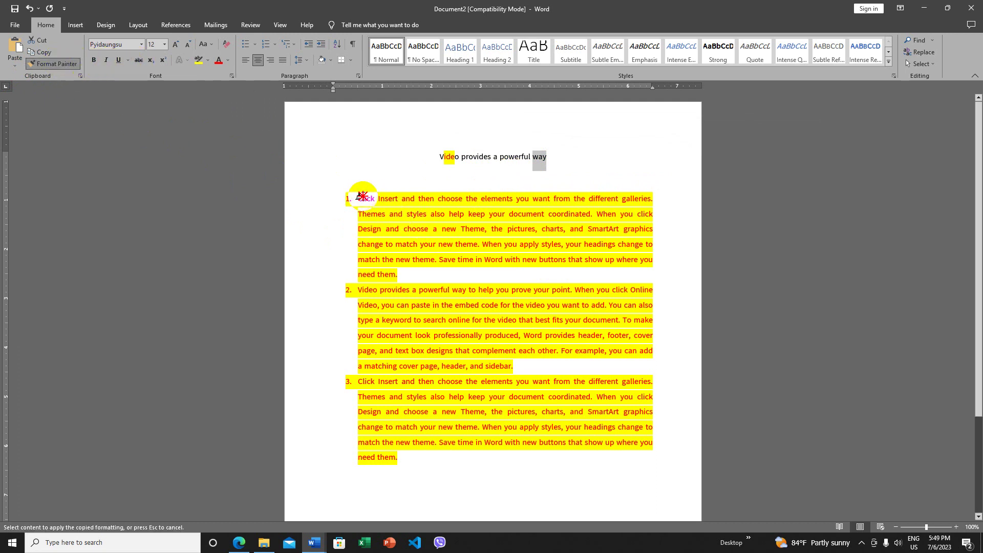
{"action": "left_click_drag", "start_coordinate": [361, 196], "coordinate": [506, 468]}
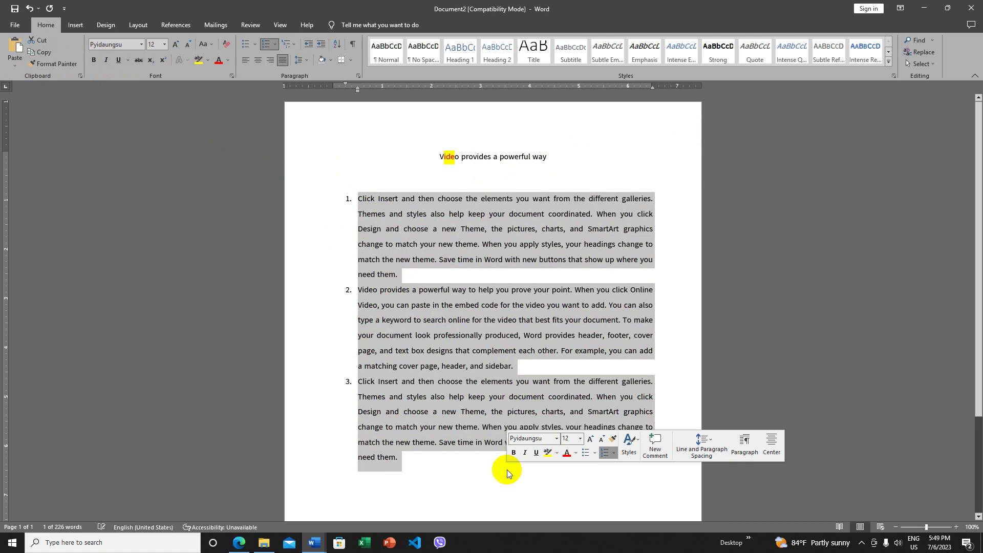
Step: Make 'Video provides a powerful way' red text with a yellow highlight, then reselect it
{"action": "left_click", "coordinate": [535, 155]}
{"action": "left_click_drag", "start_coordinate": [535, 155], "coordinate": [547, 155]}
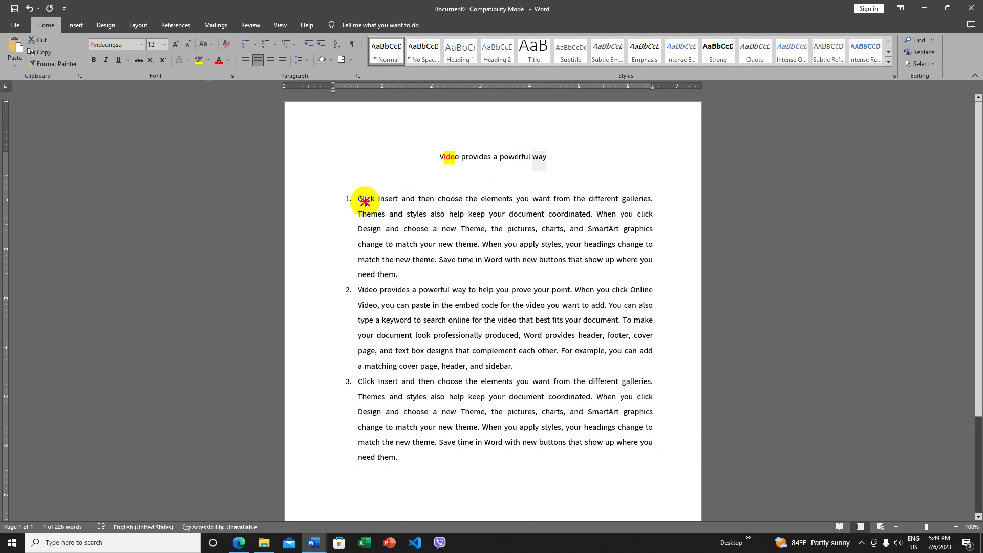
{"action": "left_click_drag", "start_coordinate": [357, 199], "coordinate": [454, 455]}
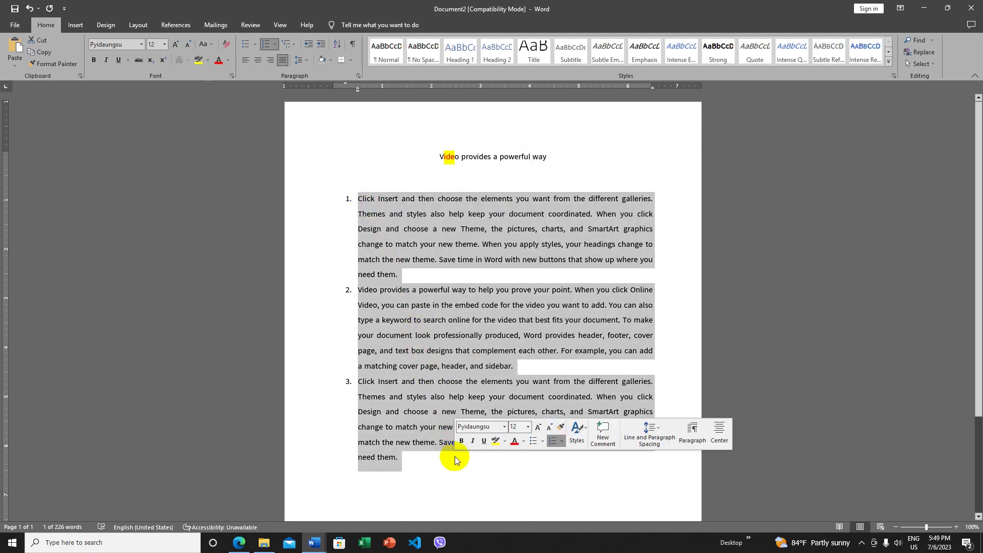
{"action": "left_click", "coordinate": [504, 156]}
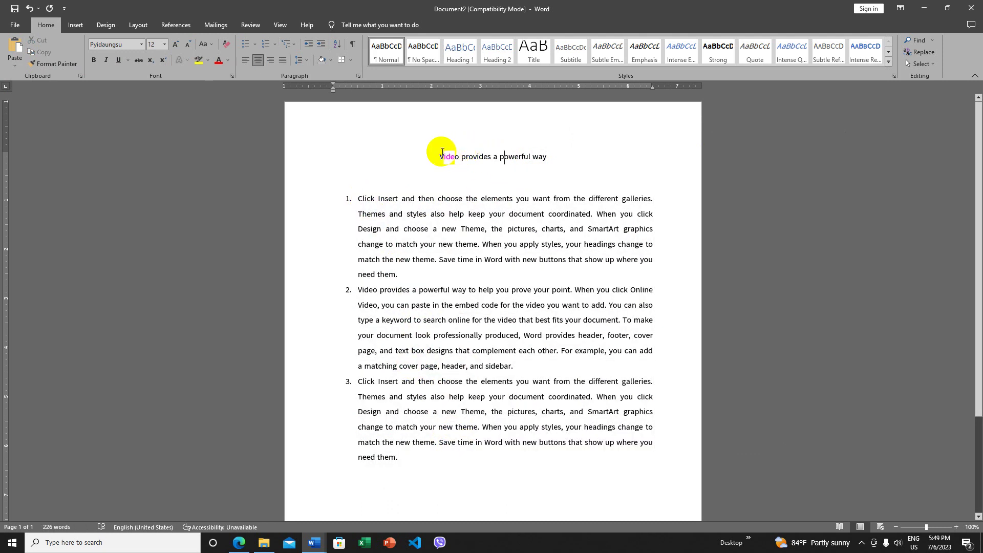
{"action": "left_click_drag", "start_coordinate": [439, 156], "coordinate": [546, 156]}
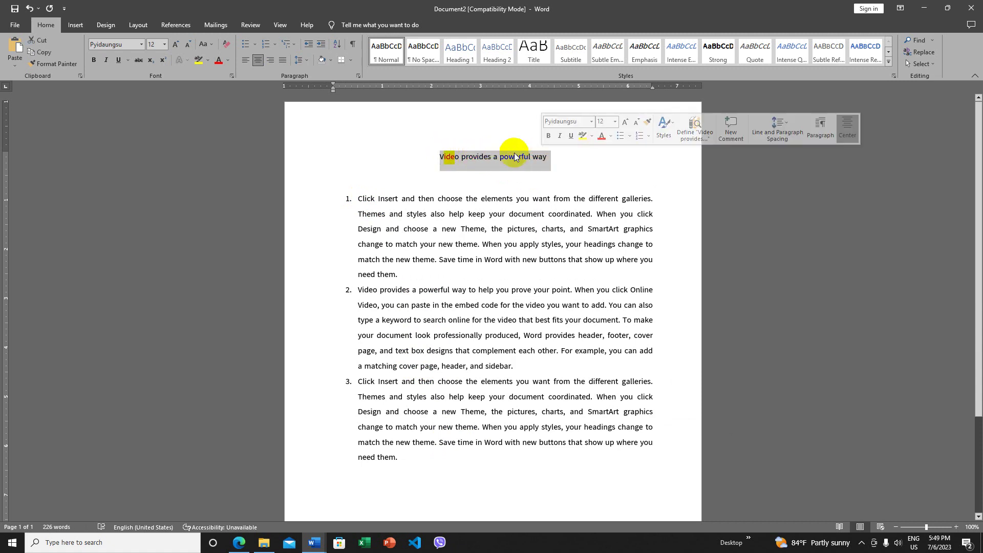
{"action": "left_click", "coordinate": [228, 60]}
{"action": "left_click", "coordinate": [227, 153]}
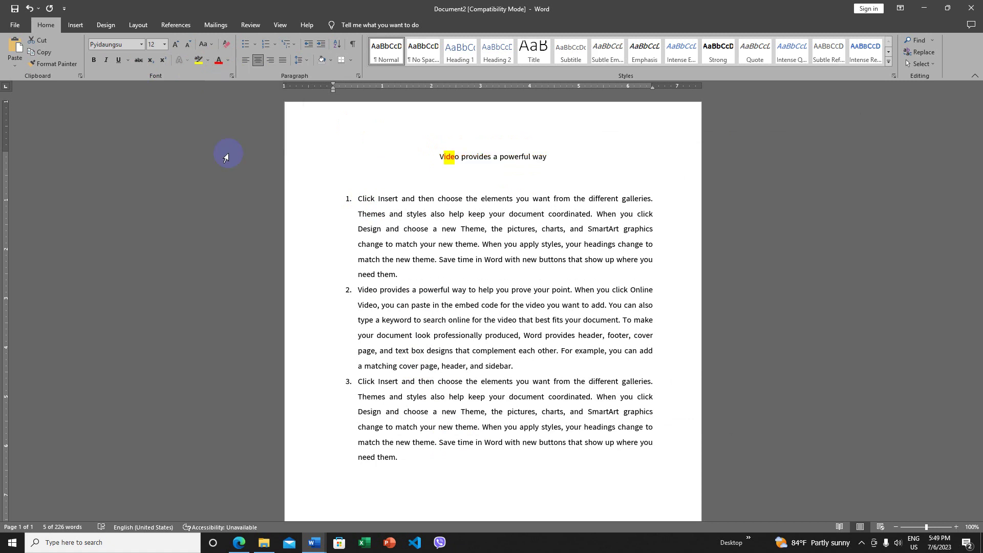
{"action": "left_click", "coordinate": [198, 60]}
{"action": "left_click", "coordinate": [393, 128]}
{"action": "double_click", "coordinate": [446, 149]}
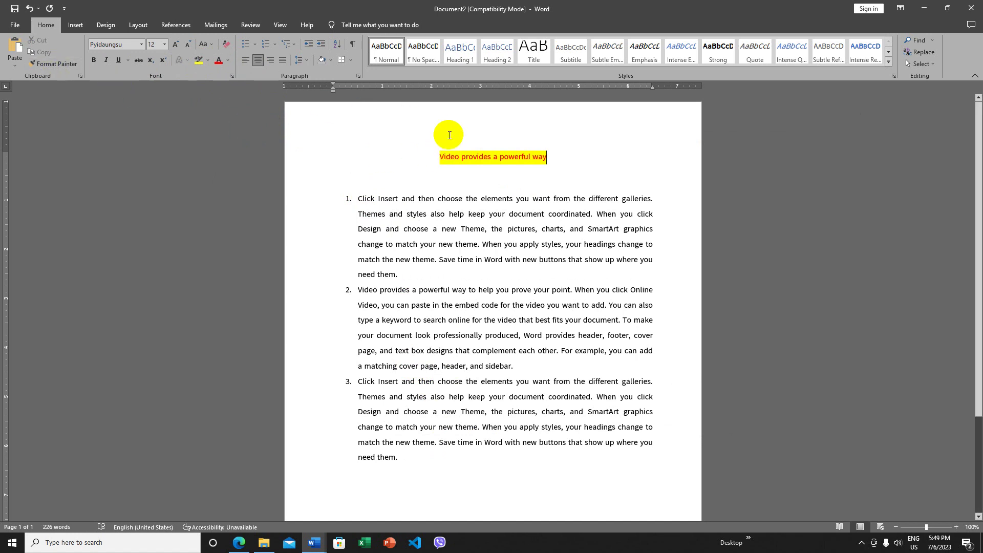
{"action": "left_click_drag", "start_coordinate": [440, 153], "coordinate": [547, 156]}
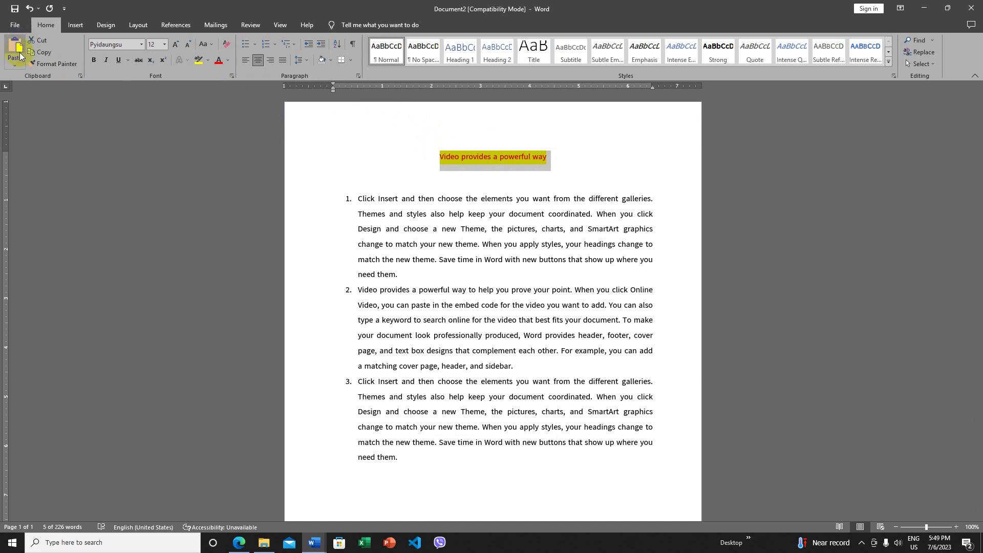
Step: Paint the title's centred red-on-yellow formatting onto the second numbered paragraph
{"action": "left_click", "coordinate": [54, 64]}
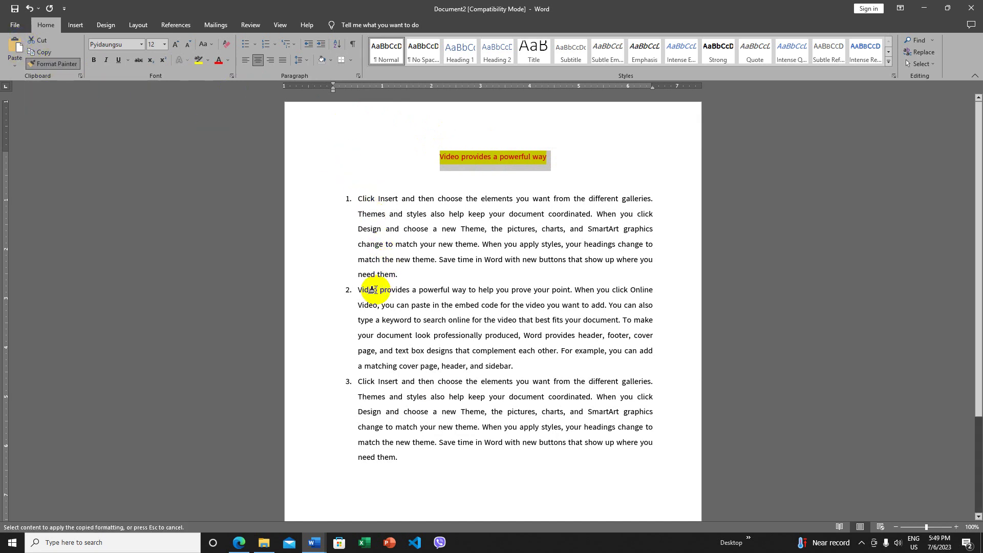
{"action": "left_click_drag", "start_coordinate": [360, 290], "coordinate": [512, 370]}
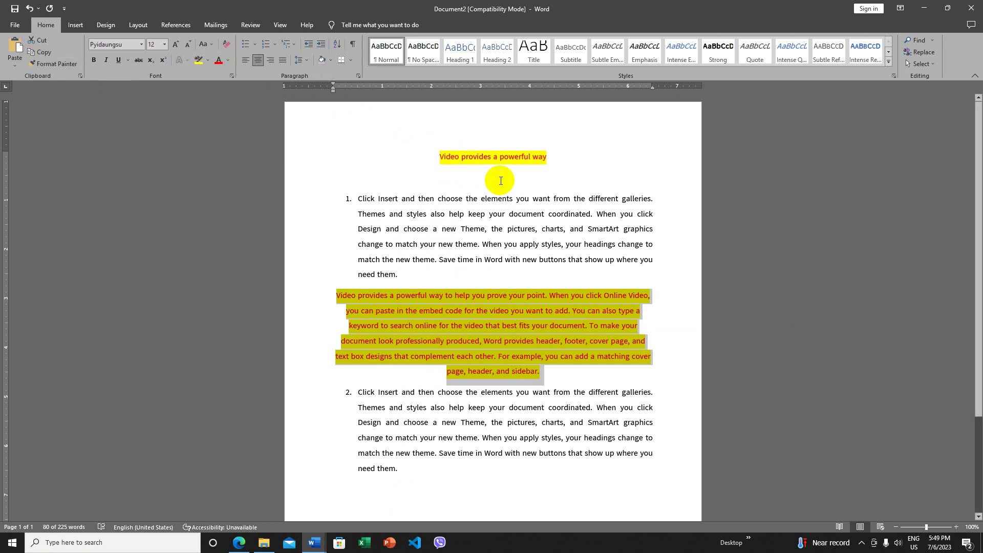
{"action": "double_click", "coordinate": [448, 156]}
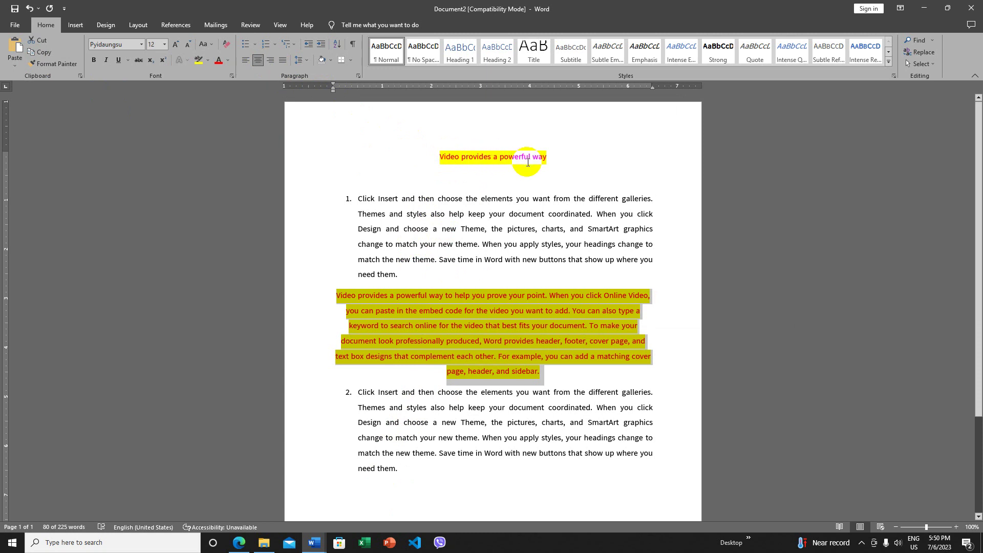
{"action": "double_click", "coordinate": [343, 296]}
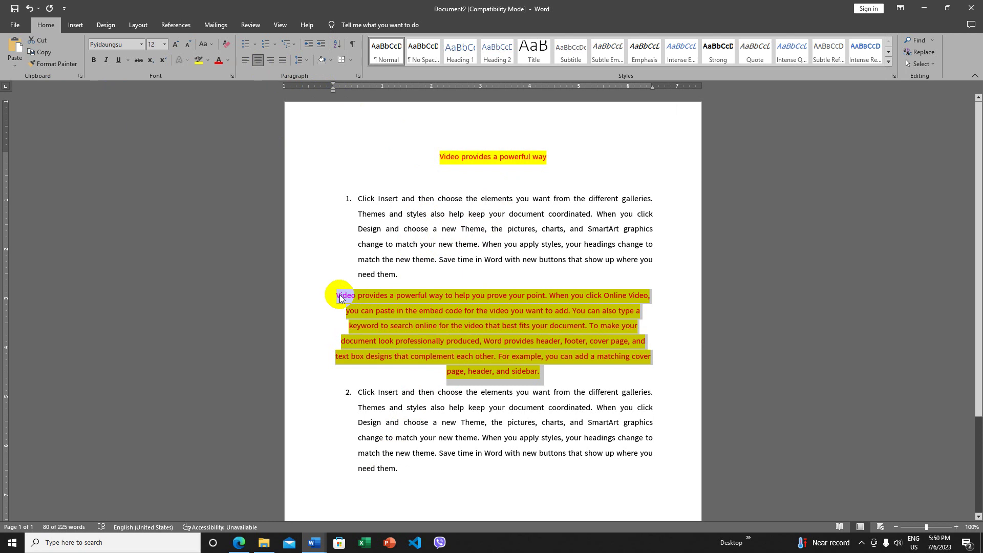
Step: Select words within the reformatted paragraph, then select from item 1 through it
{"action": "left_click", "coordinate": [341, 297]}
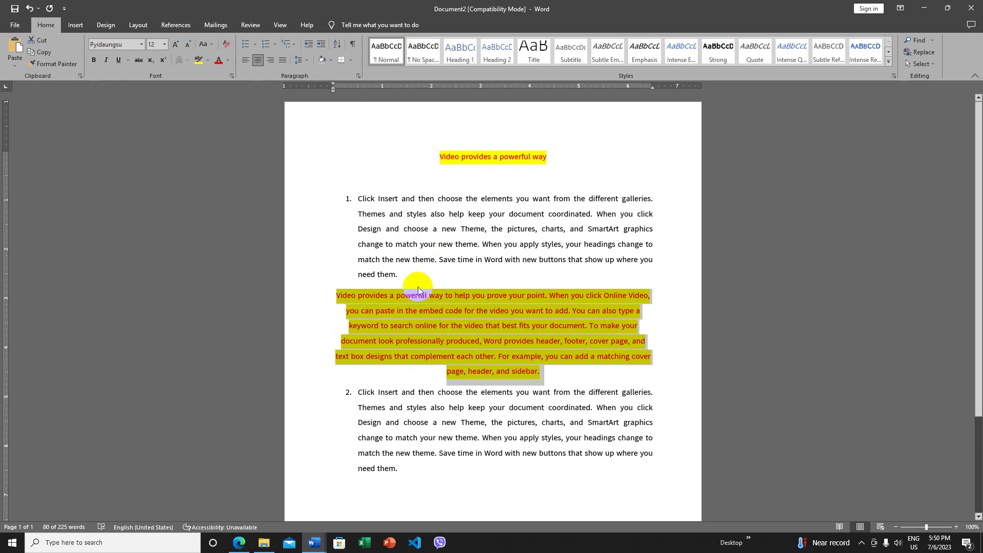
{"action": "double_click", "coordinate": [343, 297]}
{"action": "left_click", "coordinate": [342, 298]}
{"action": "double_click", "coordinate": [348, 296]}
{"action": "left_click", "coordinate": [358, 297]}
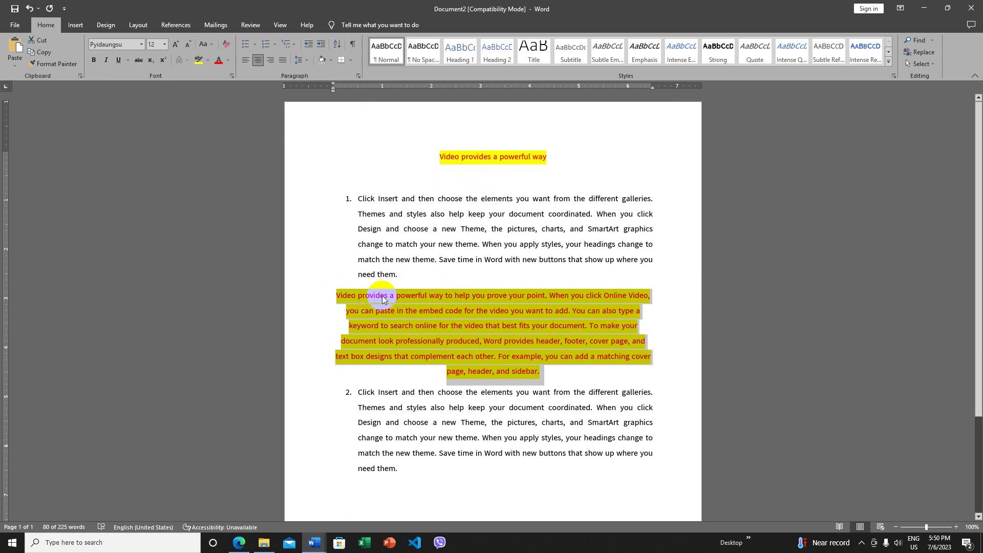
{"action": "left_click_drag", "start_coordinate": [386, 297], "coordinate": [388, 297]}
{"action": "left_click", "coordinate": [44, 51]}
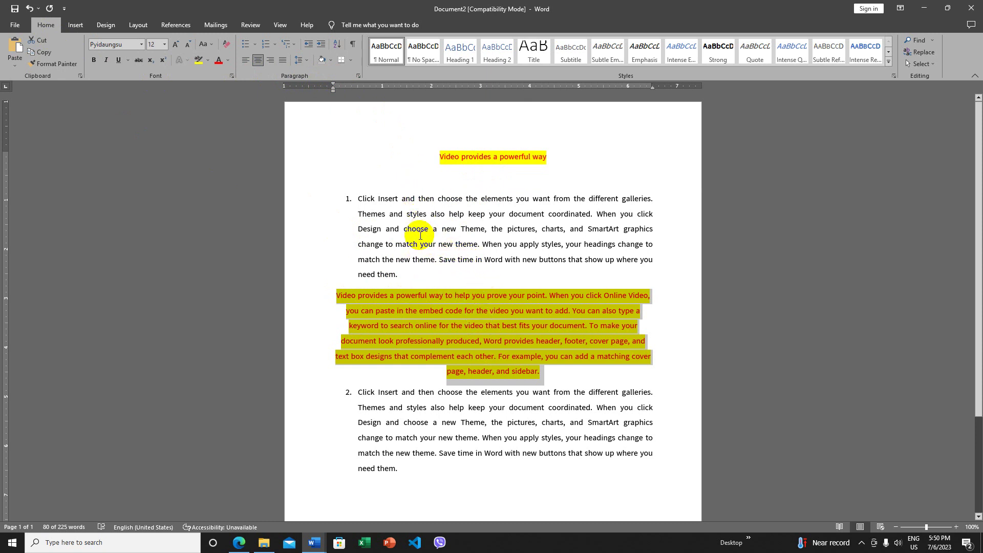
{"action": "left_click", "coordinate": [416, 229]}
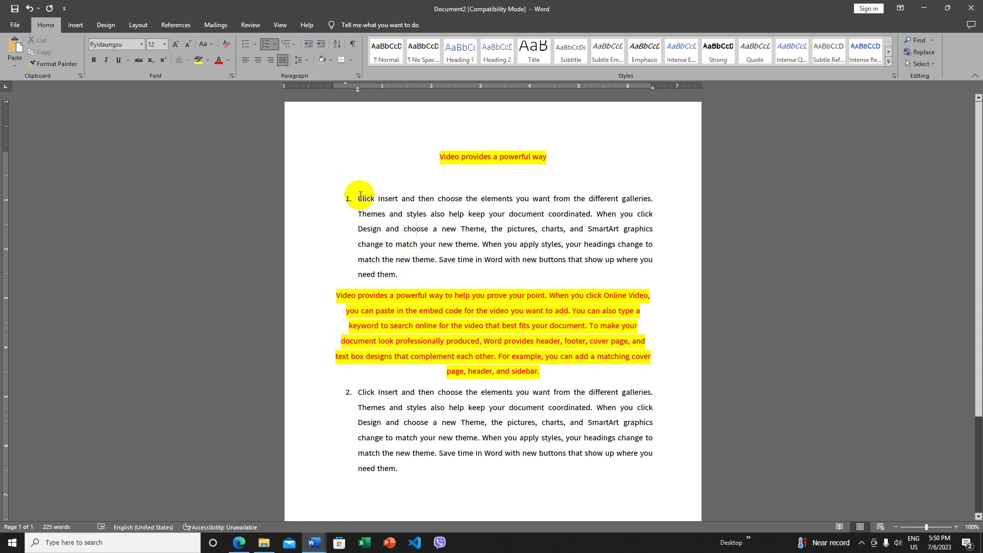
{"action": "mouse_move", "coordinate": [358, 198]}
{"action": "left_mouse_down"}
{"action": "mouse_move", "coordinate": [484, 348]}
{"action": "mouse_move", "coordinate": [563, 487]}
{"action": "left_mouse_up"}
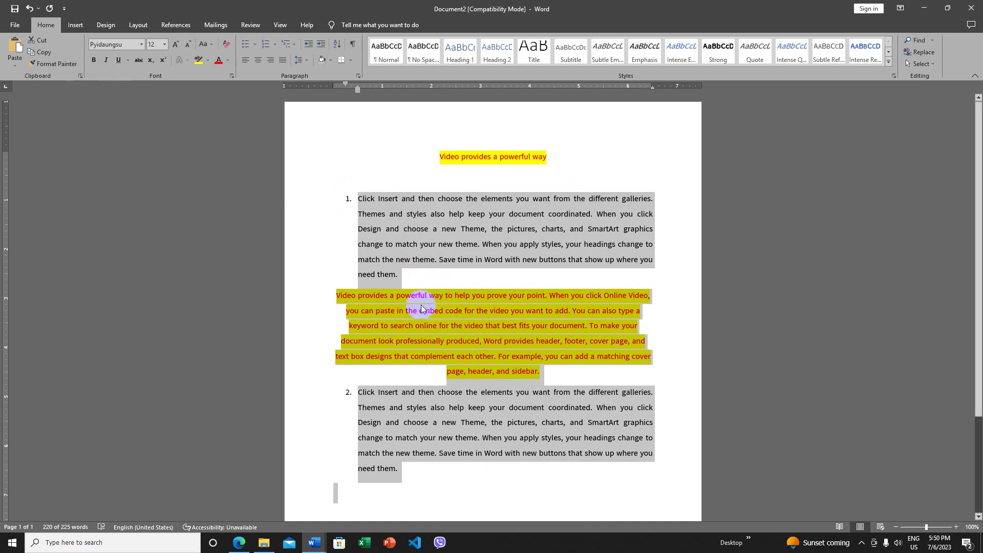
Step: Undo the second paragraph's reformatting and apply All Borders to the three numbered items
{"action": "left_click", "coordinate": [30, 9]}
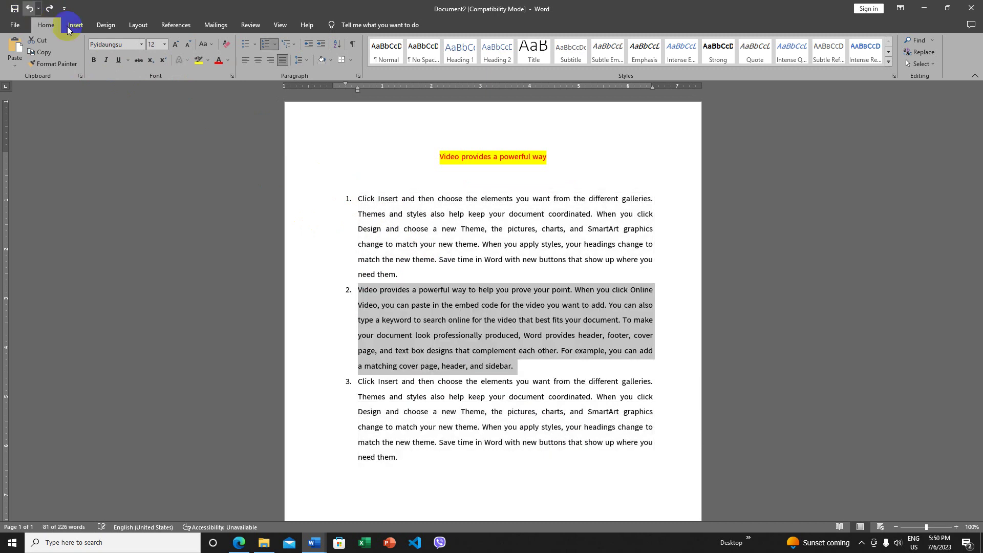
{"action": "left_click_drag", "start_coordinate": [357, 200], "coordinate": [495, 443]}
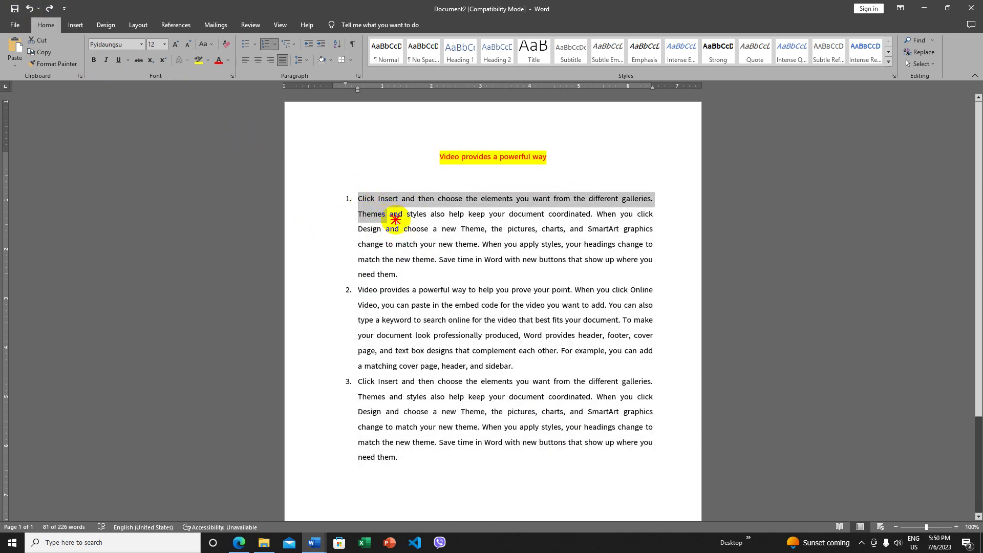
{"action": "key", "text": "ctrl+shift+End"}
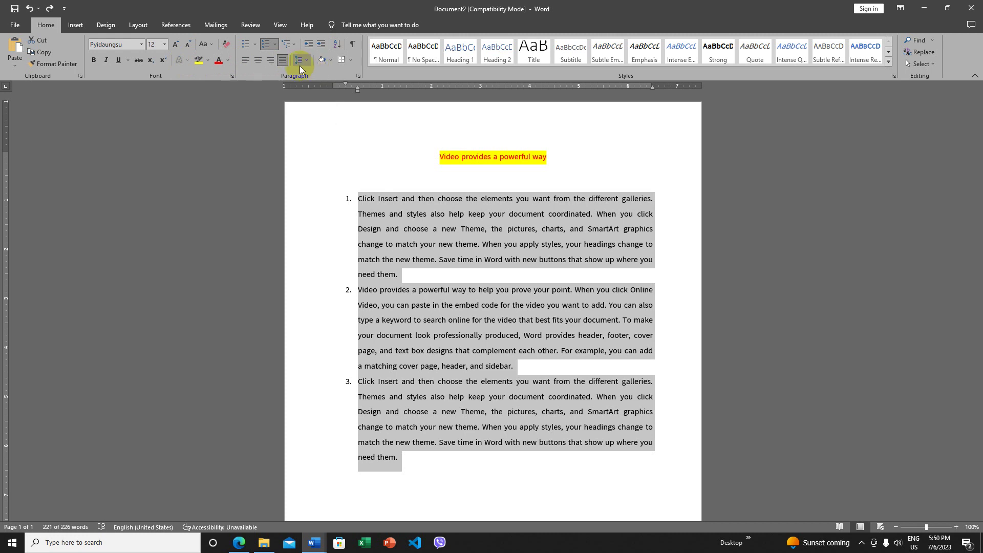
{"action": "left_click", "coordinate": [351, 62]}
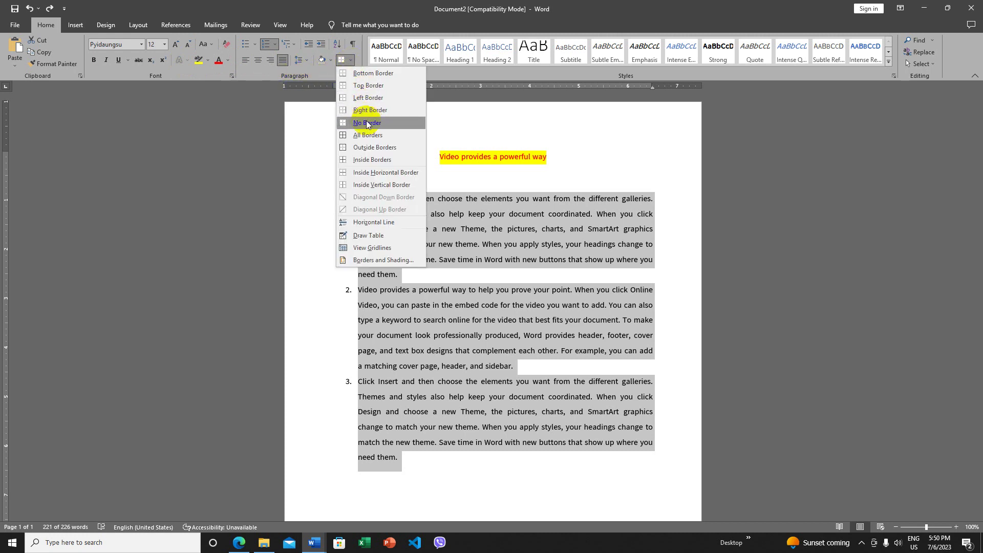
{"action": "left_click", "coordinate": [367, 134]}
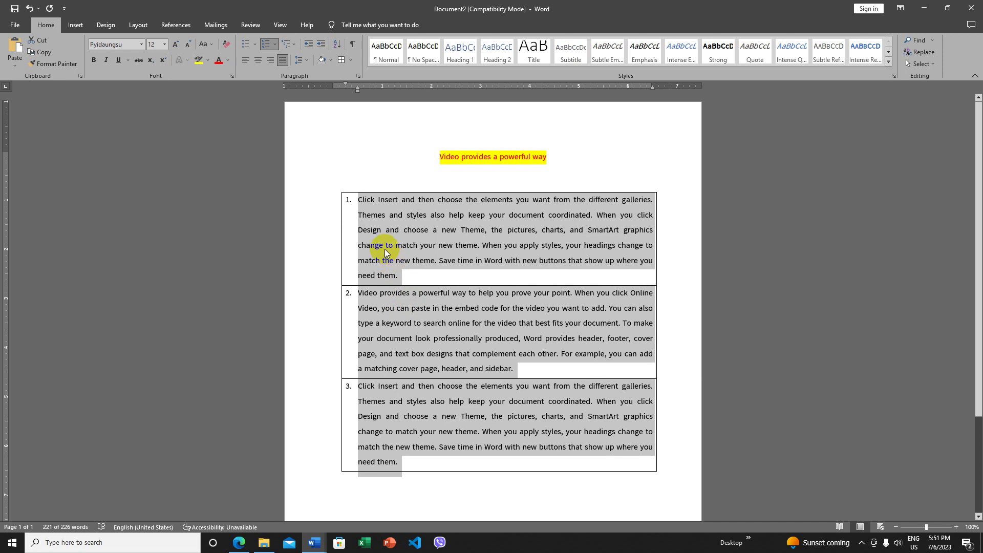
Step: Try 2.0 and 1.0 line spacing on the bordered items, settling on 1.15
{"action": "left_click", "coordinate": [308, 61]}
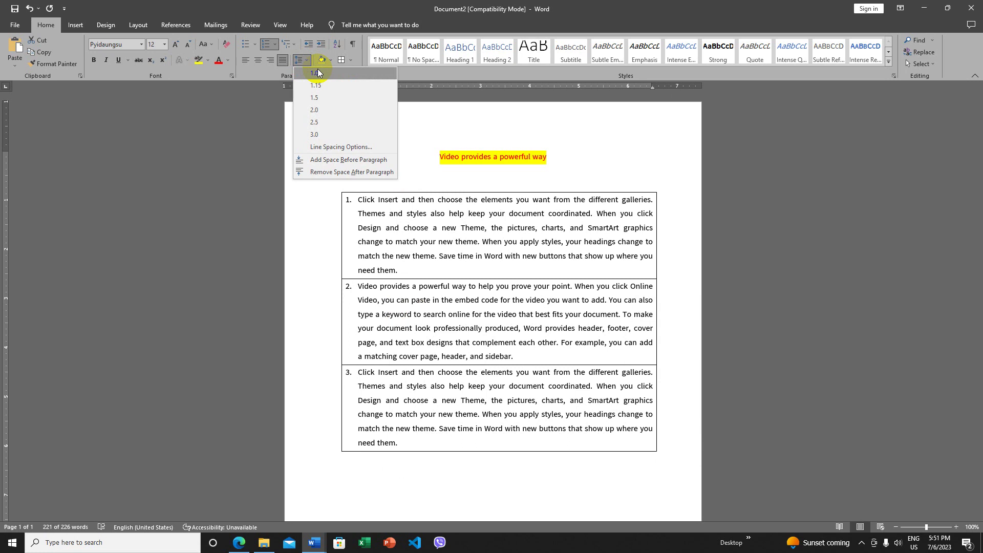
{"action": "left_click", "coordinate": [321, 108]}
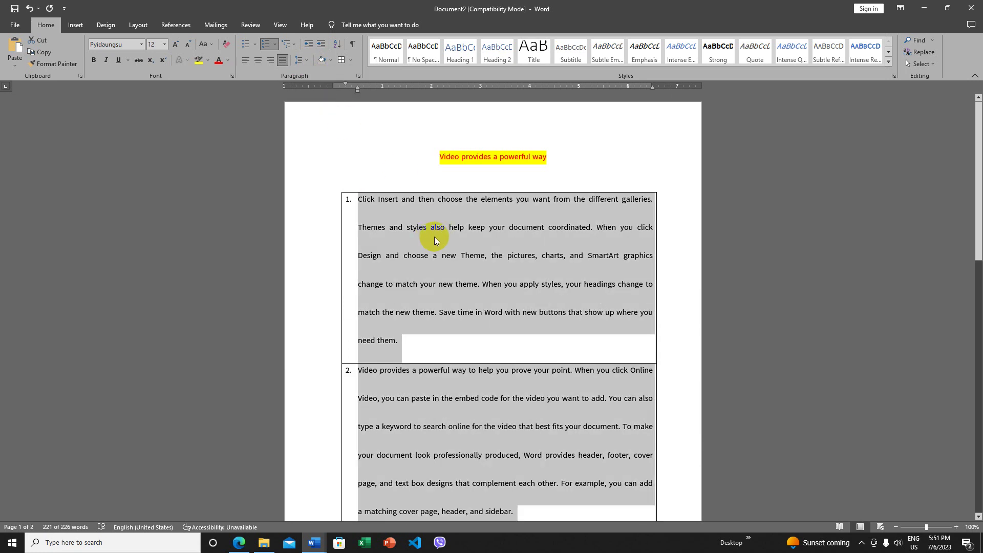
{"action": "left_click", "coordinate": [308, 64]}
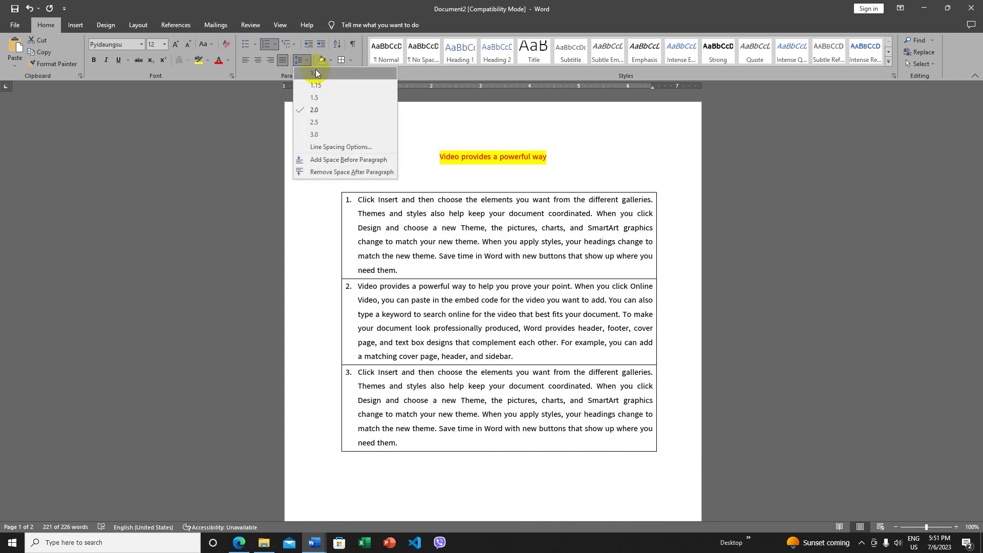
{"action": "left_click", "coordinate": [316, 73]}
{"action": "left_click", "coordinate": [309, 62]}
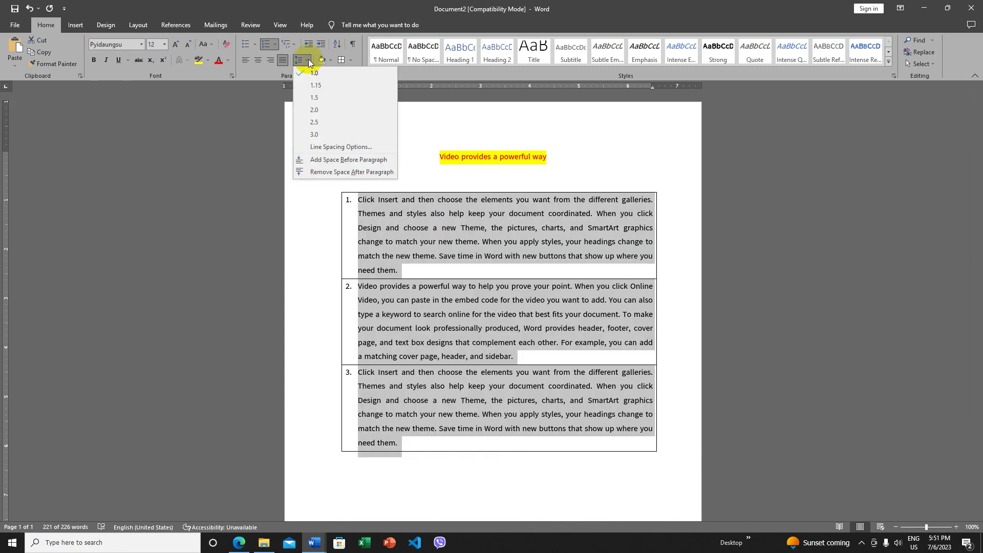
{"action": "left_click", "coordinate": [315, 85]}
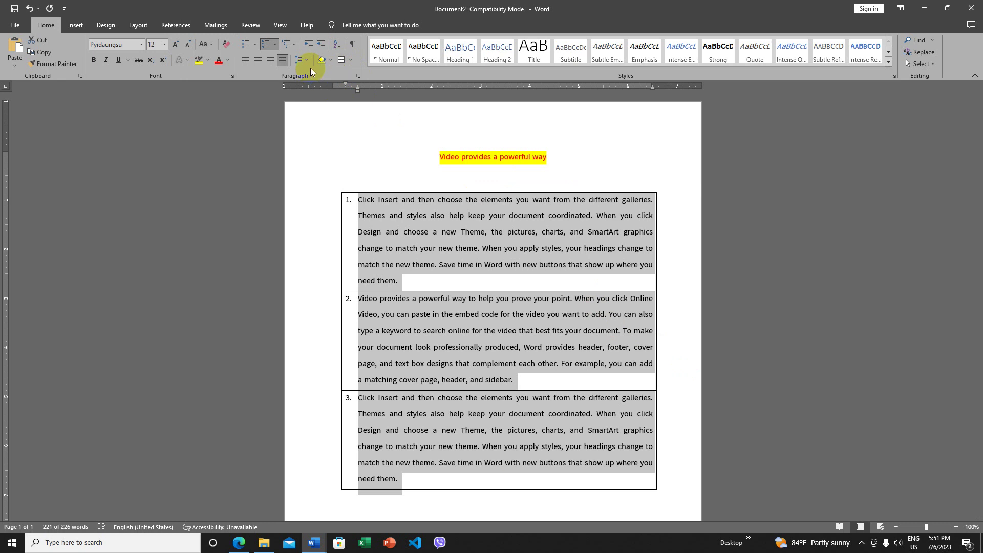
{"action": "left_click", "coordinate": [351, 47]}
{"action": "left_click", "coordinate": [353, 45]}
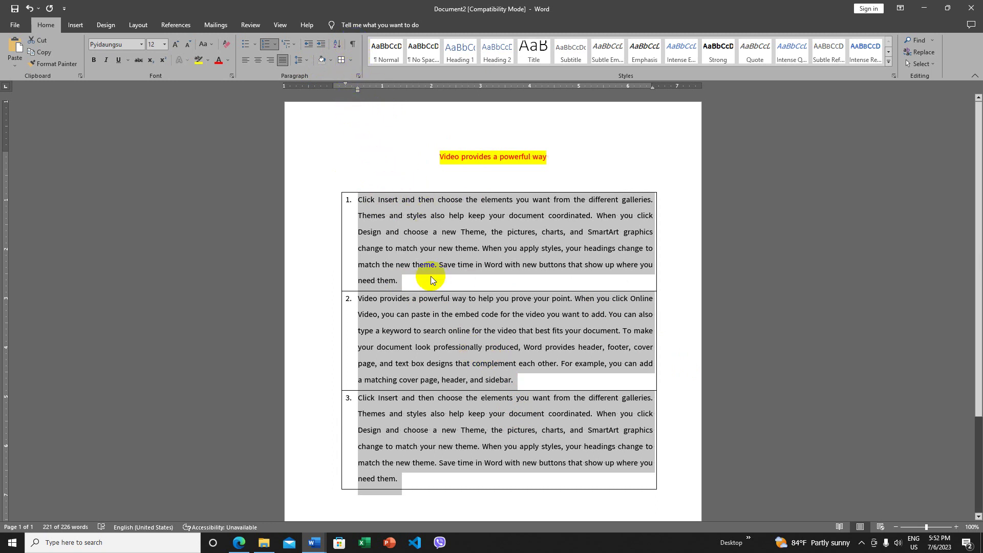